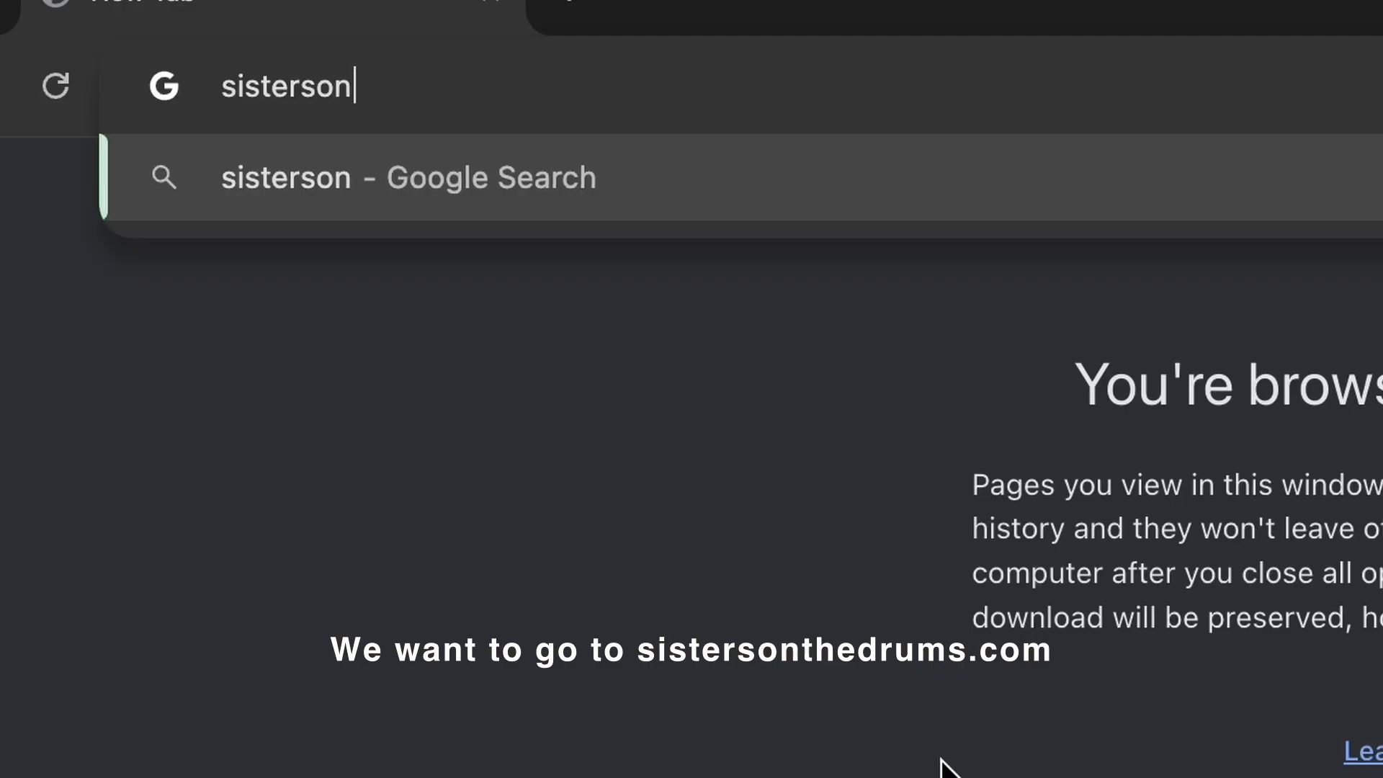
Step: Open the Groove Scribe page on sistersonthedrums.com and load the 8th Note Rock groove
text(thedrums.com)
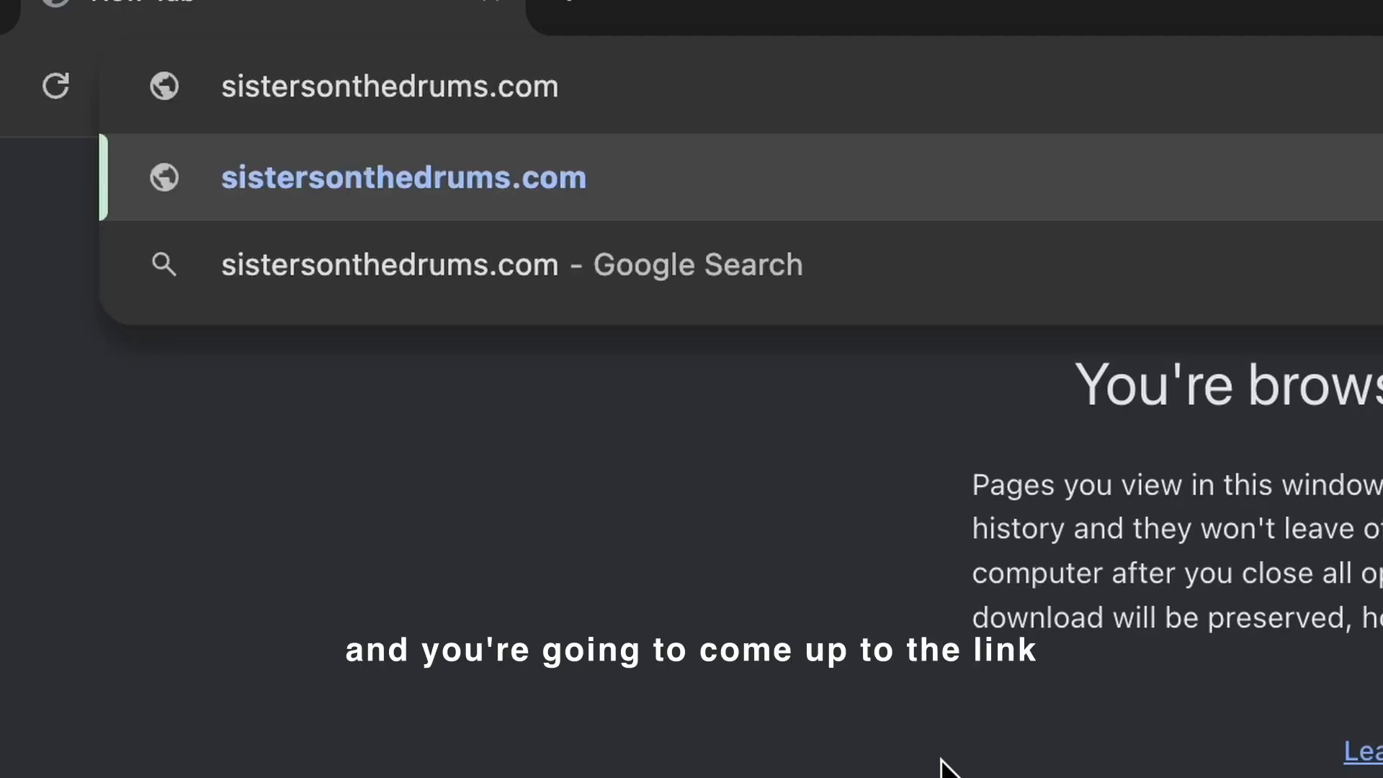
key(Return)
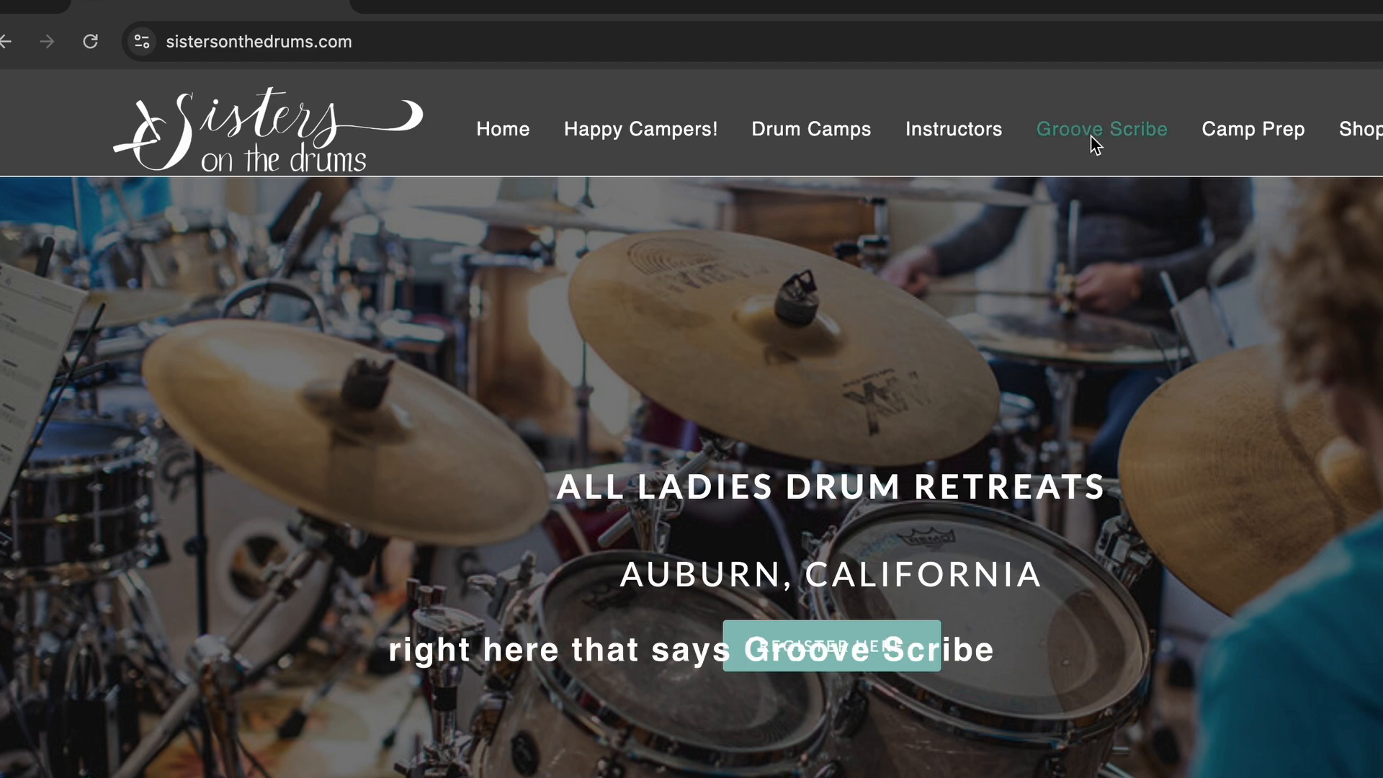
click(1089, 135)
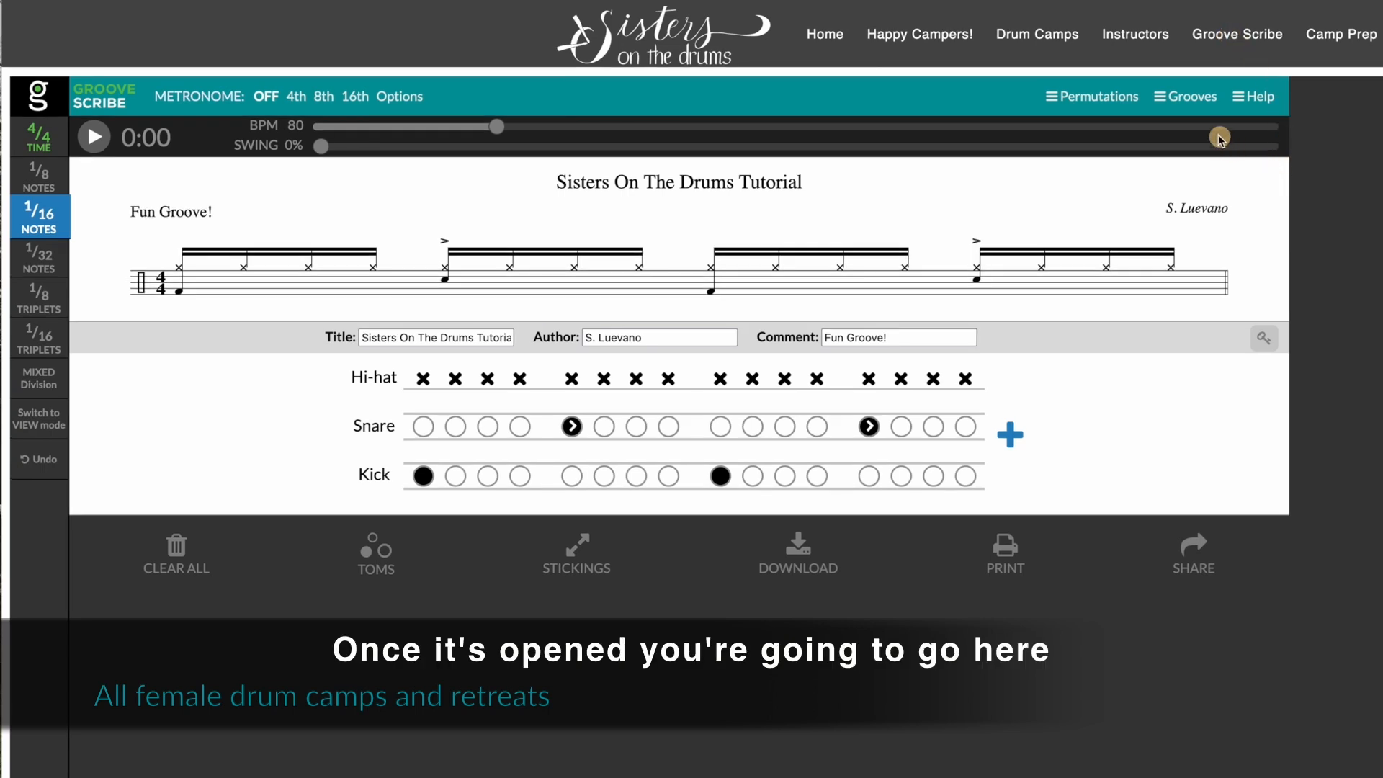
click(1191, 98)
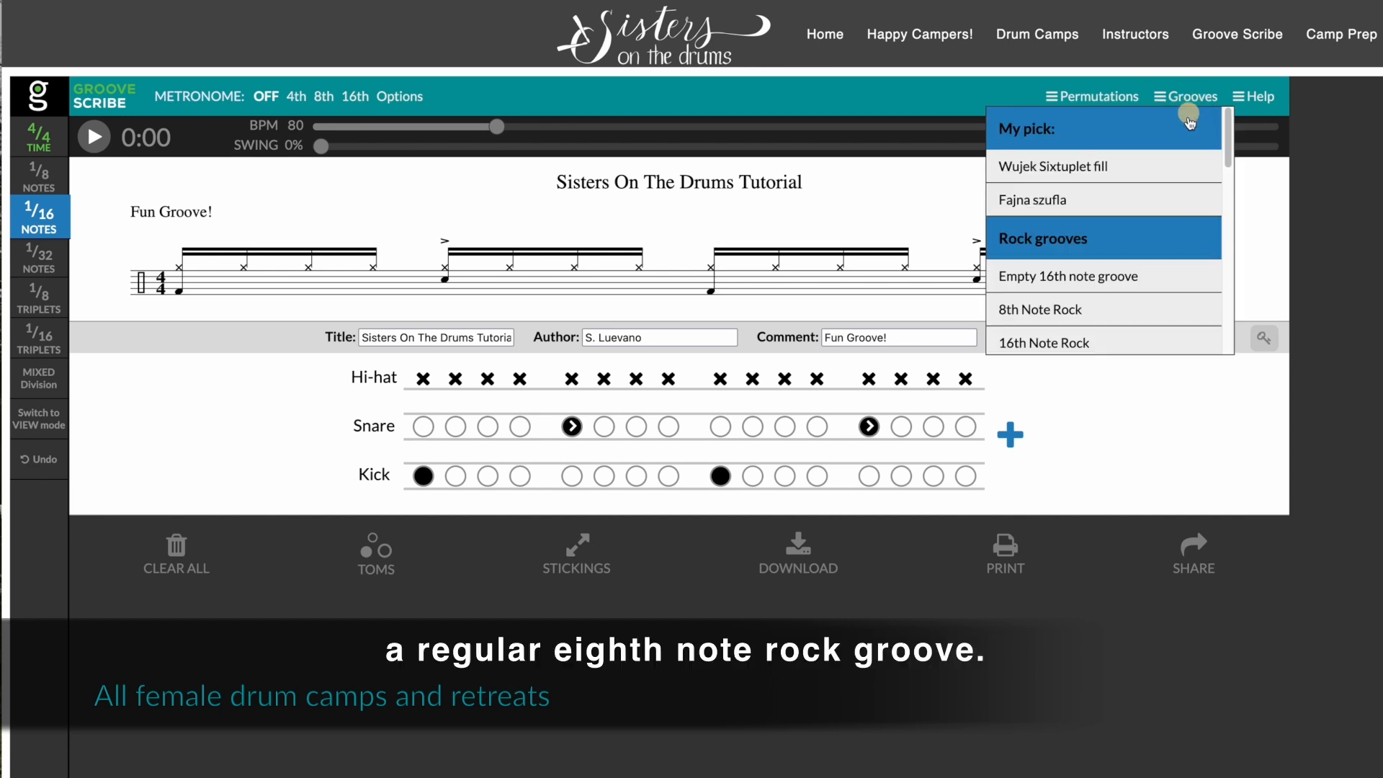
click(1116, 311)
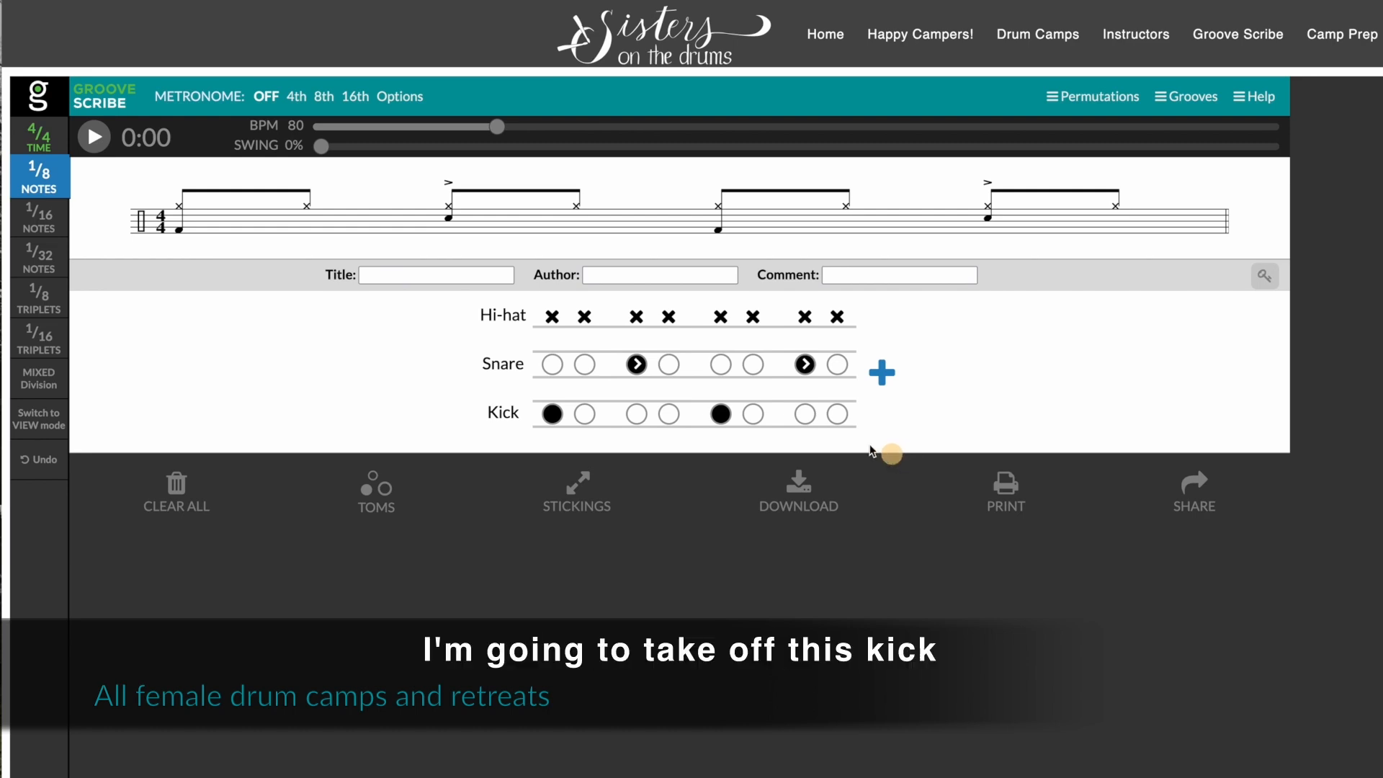
Step: Remove the kick on beat 3, add kicks on the "and" of beats 2, 3 and 4, and play the groove
click(719, 416)
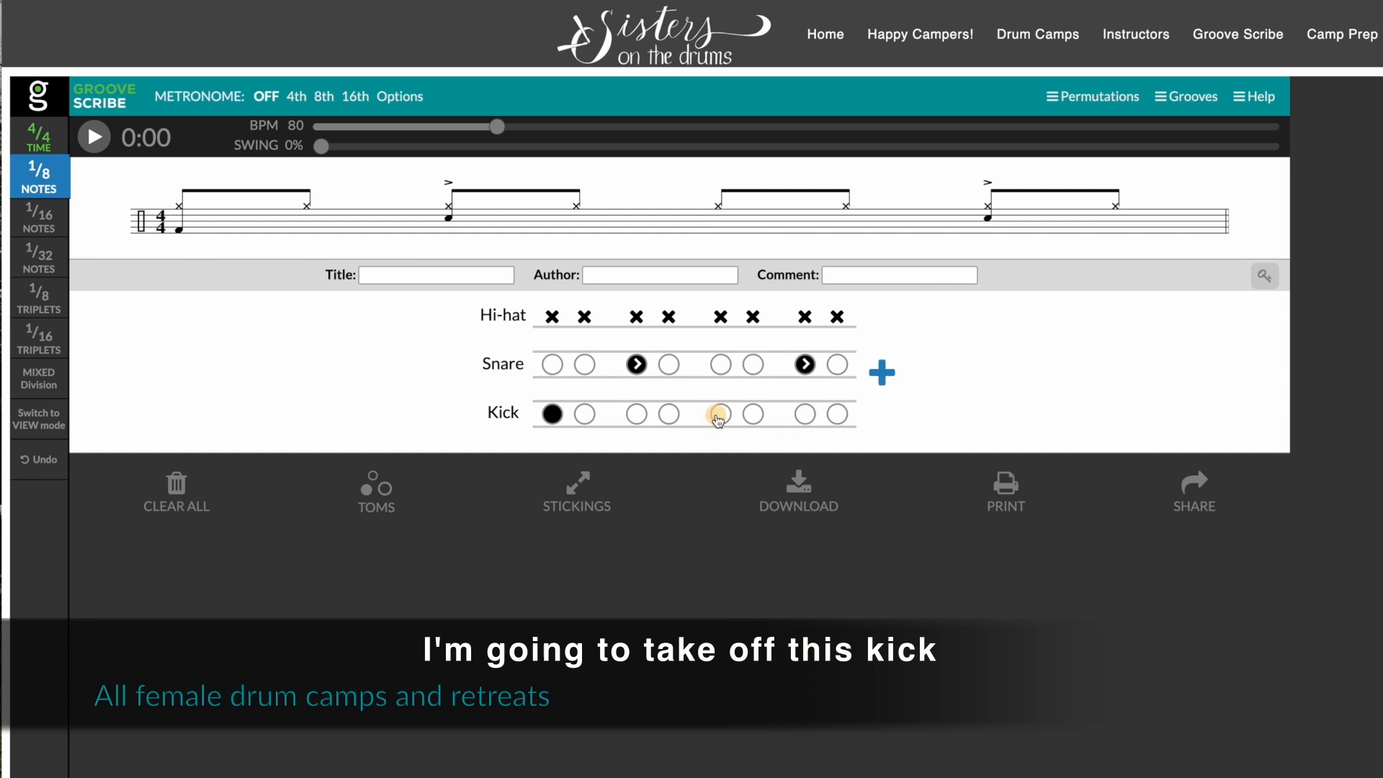
click(668, 416)
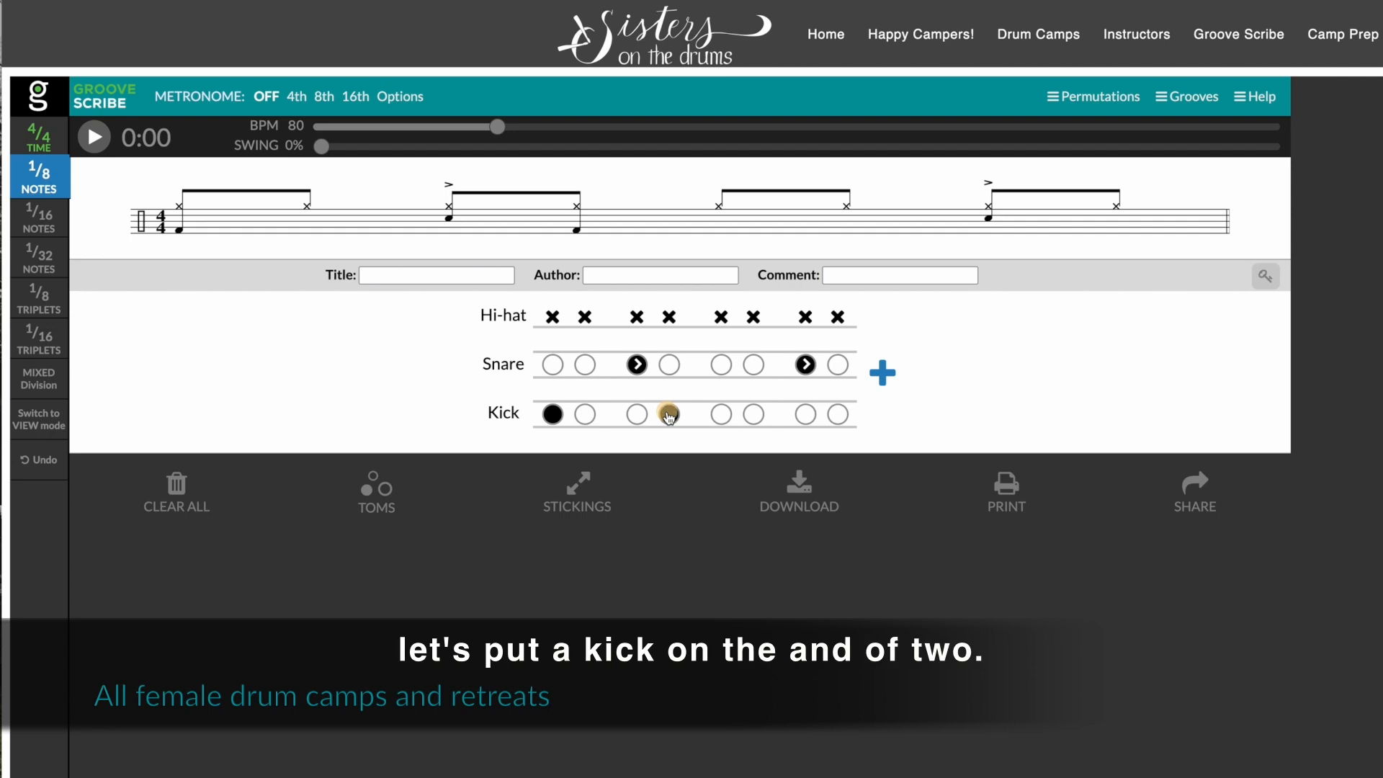
click(752, 415)
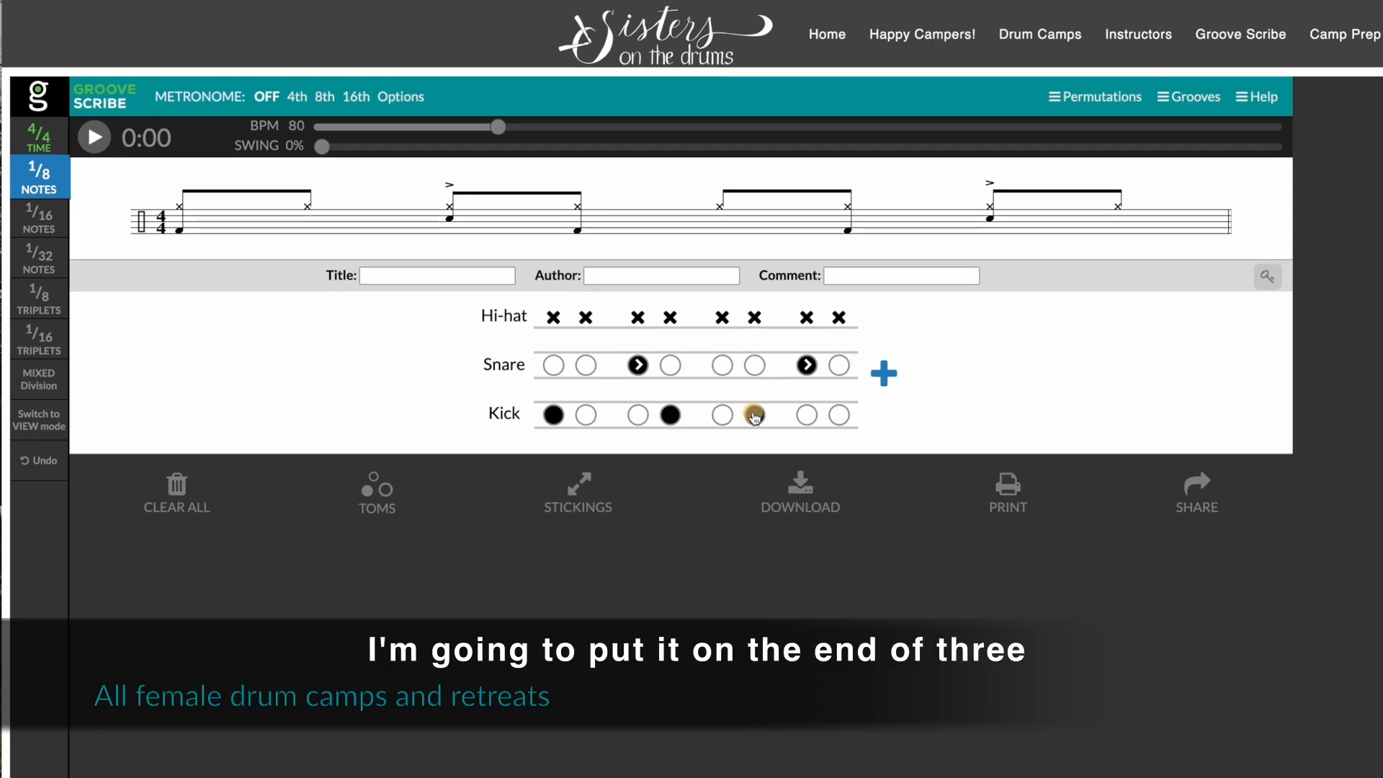
click(837, 416)
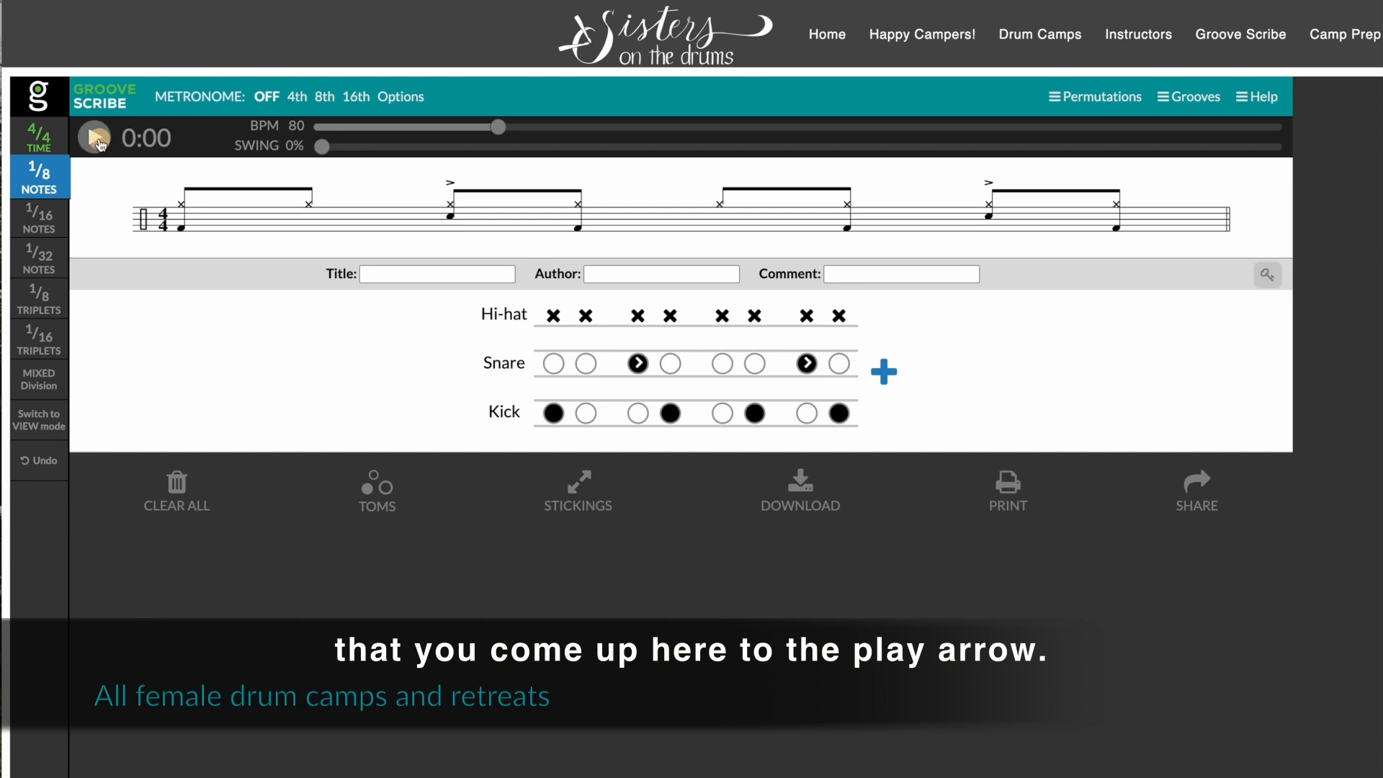
click(94, 138)
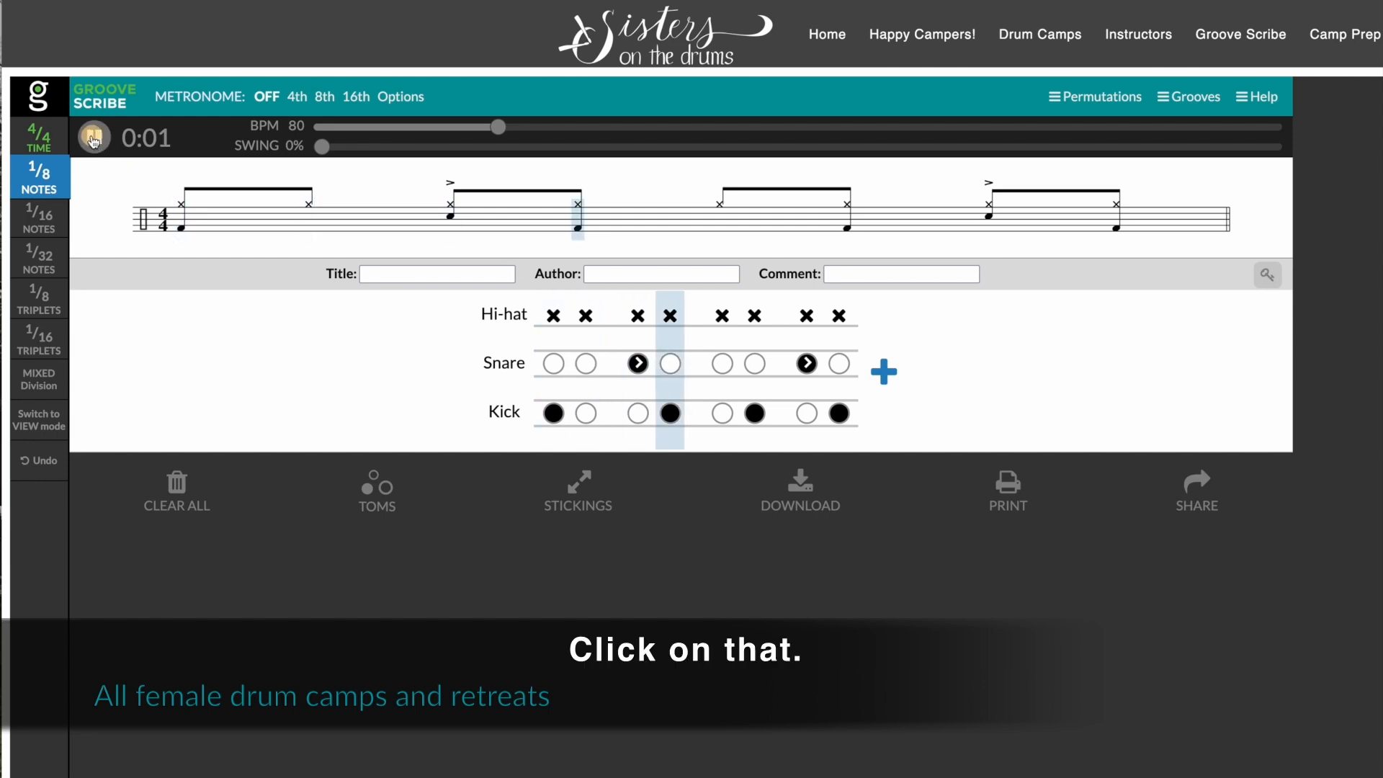
click(94, 141)
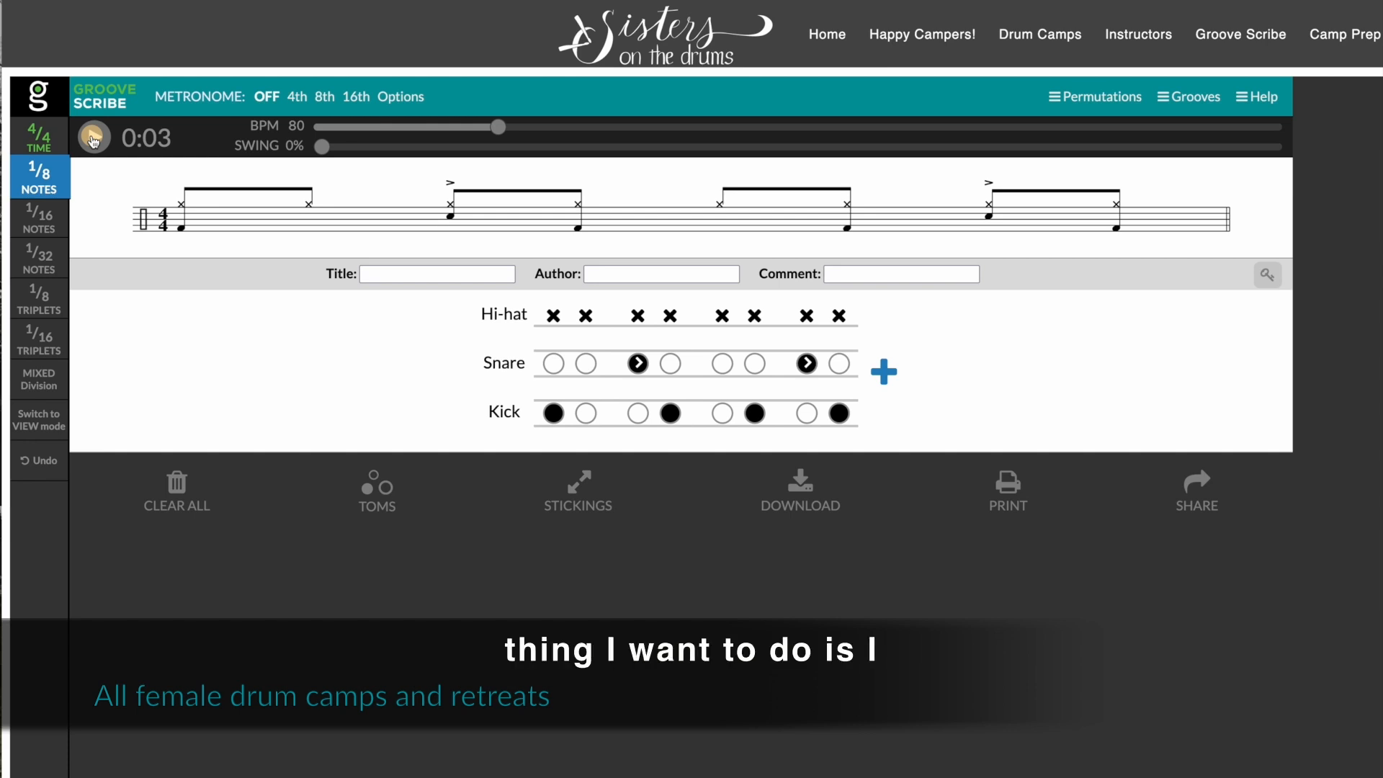
Step: Slow the tempo to 55 BPM and play the groove briefly
drag(498, 127, 412, 133)
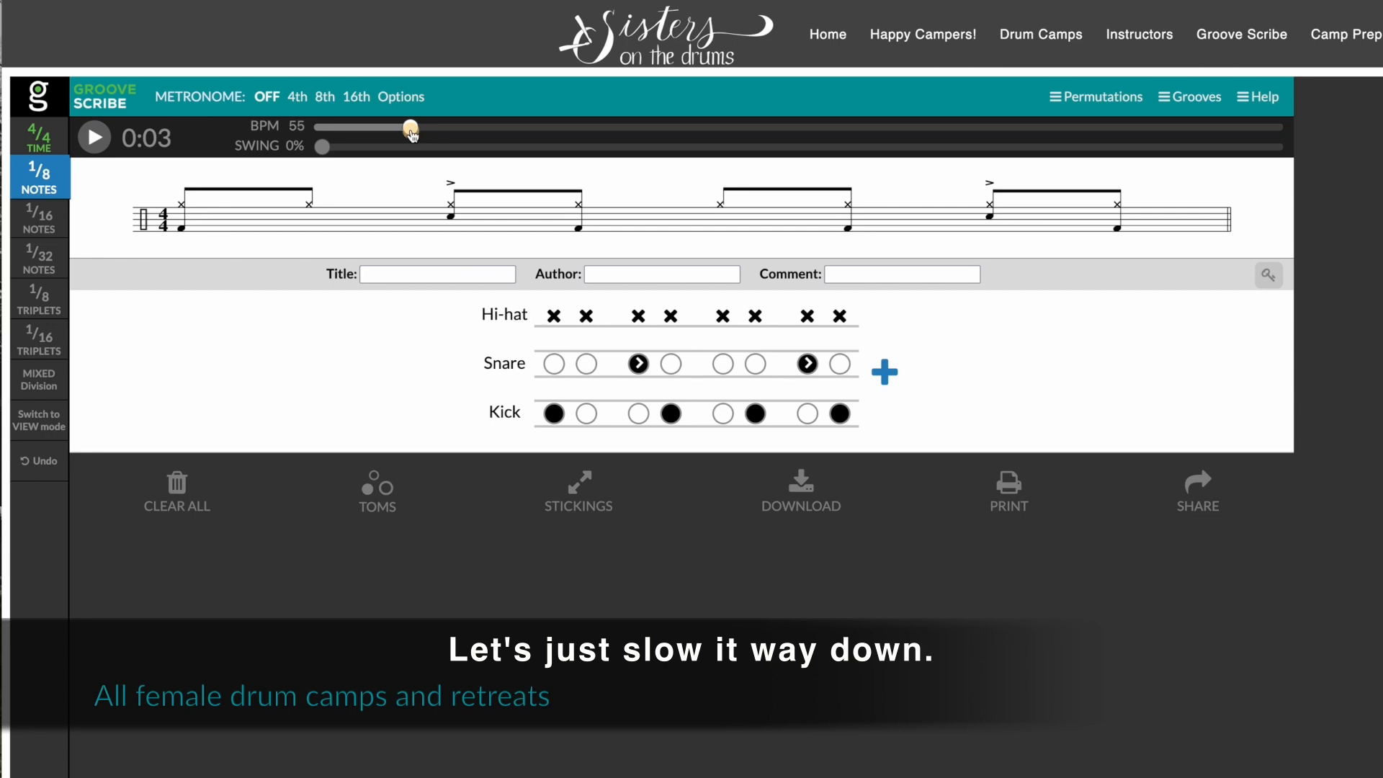
click(98, 141)
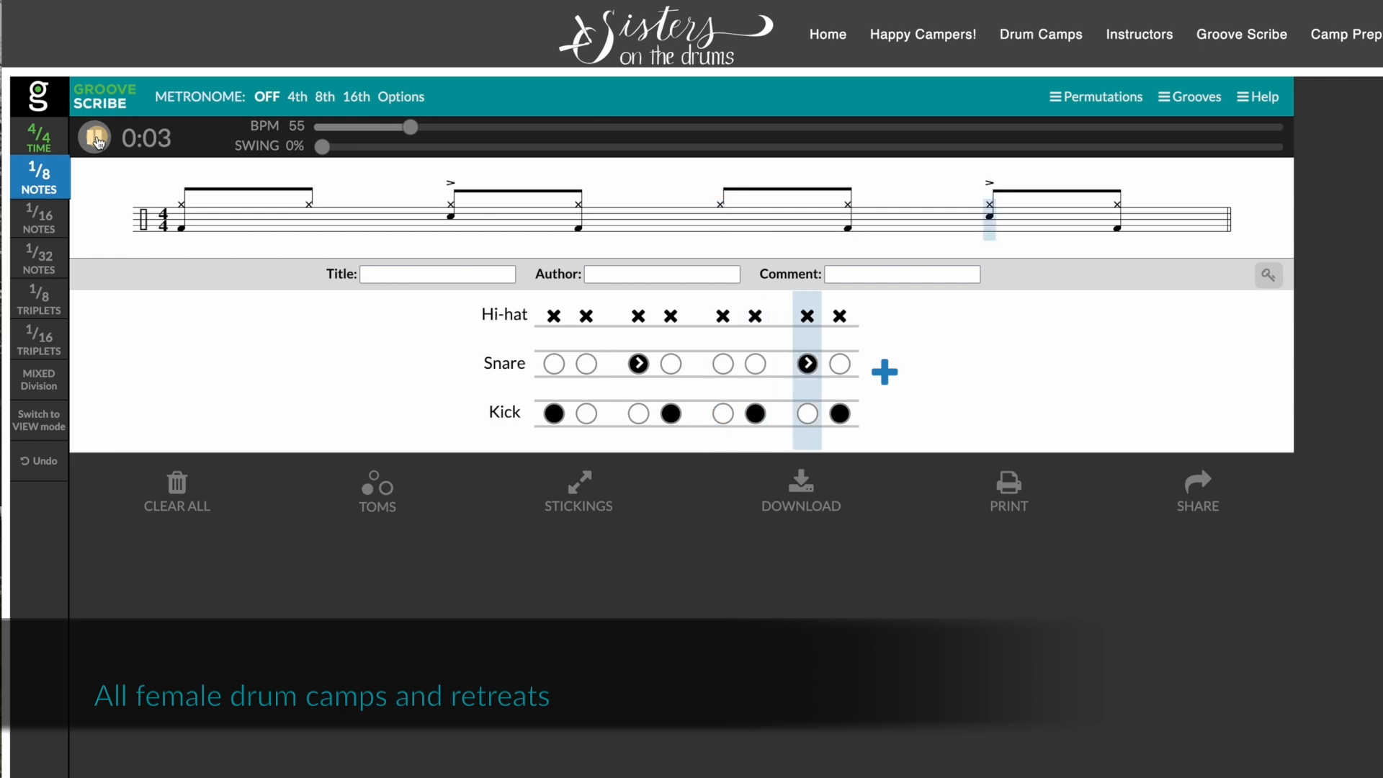
click(99, 142)
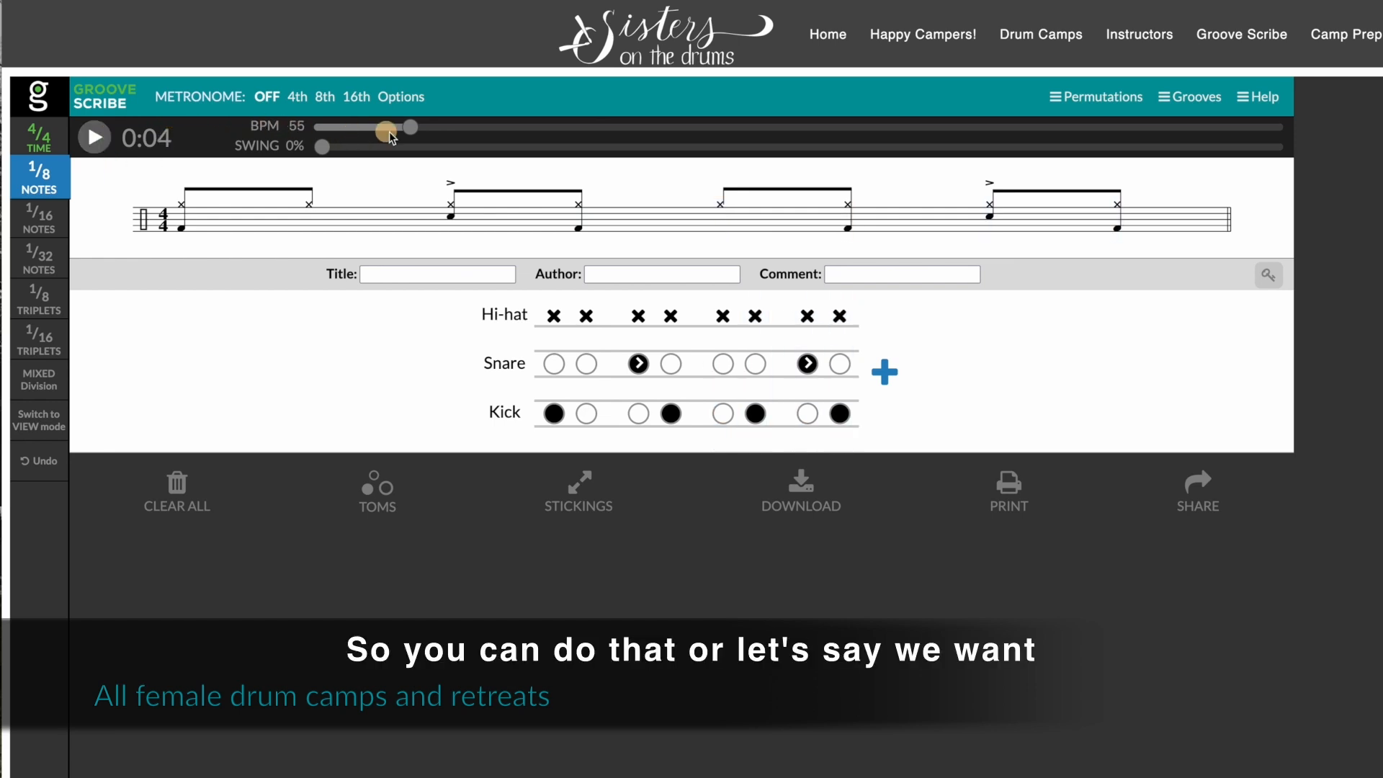
Step: Raise the tempo to 115 BPM and play the groove briefly
drag(410, 128, 622, 140)
click(105, 142)
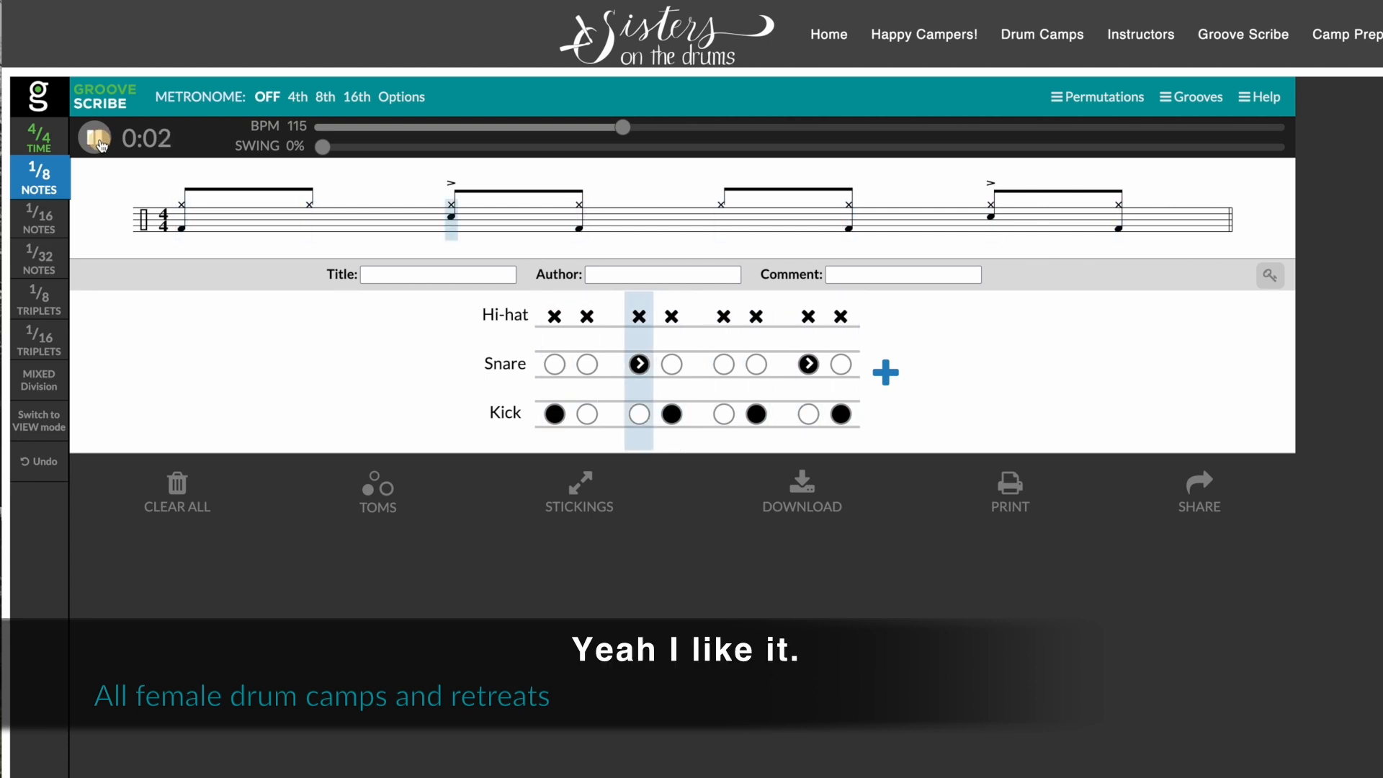
click(101, 145)
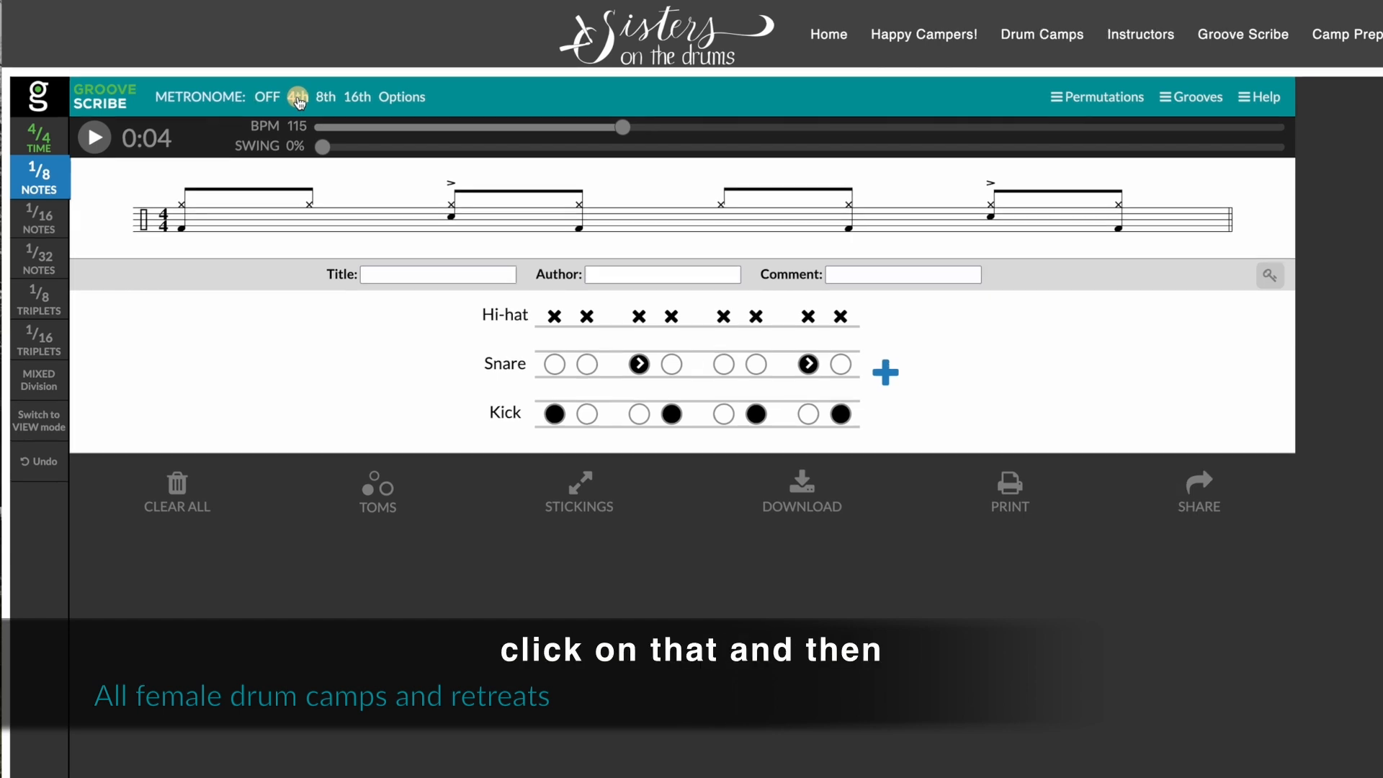
Step: Set the metronome to 4th notes with the Count it in option and play the groove
click(398, 98)
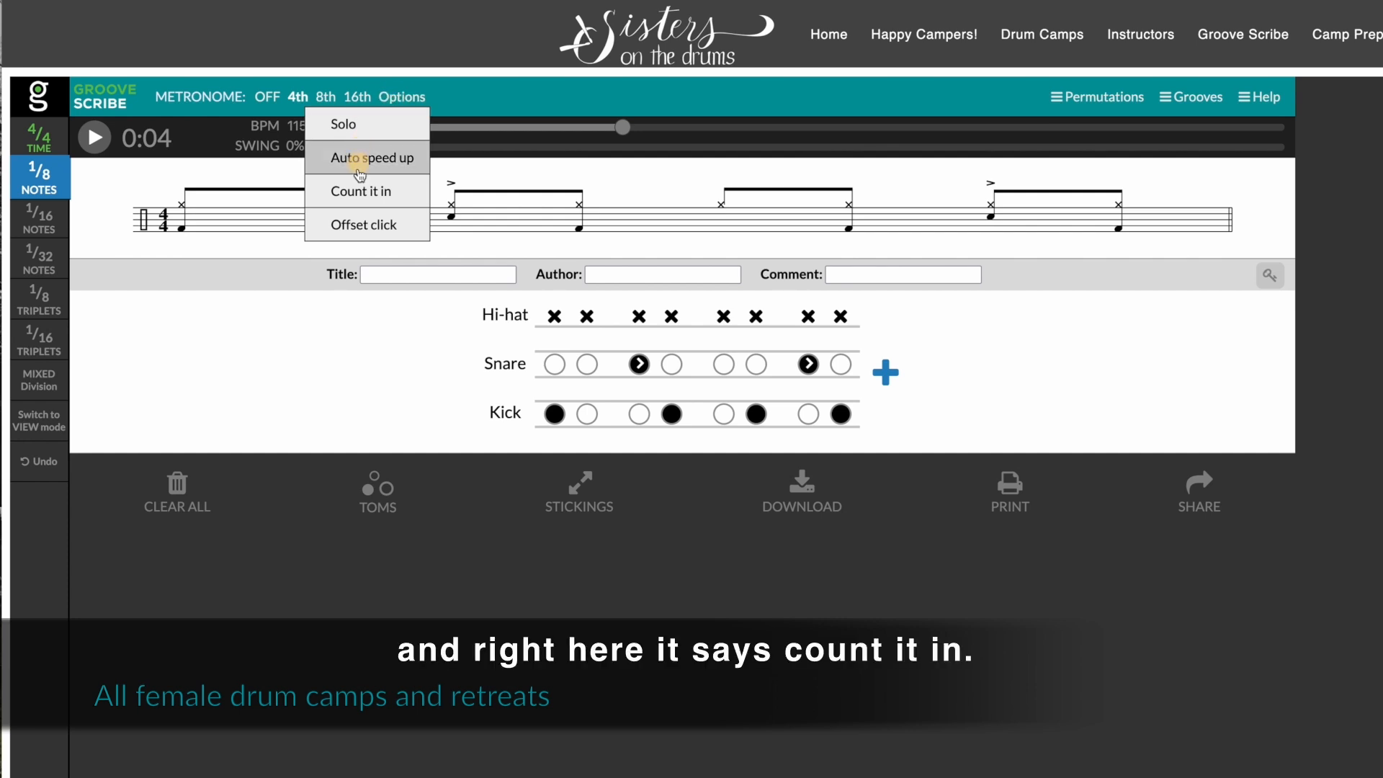
click(354, 193)
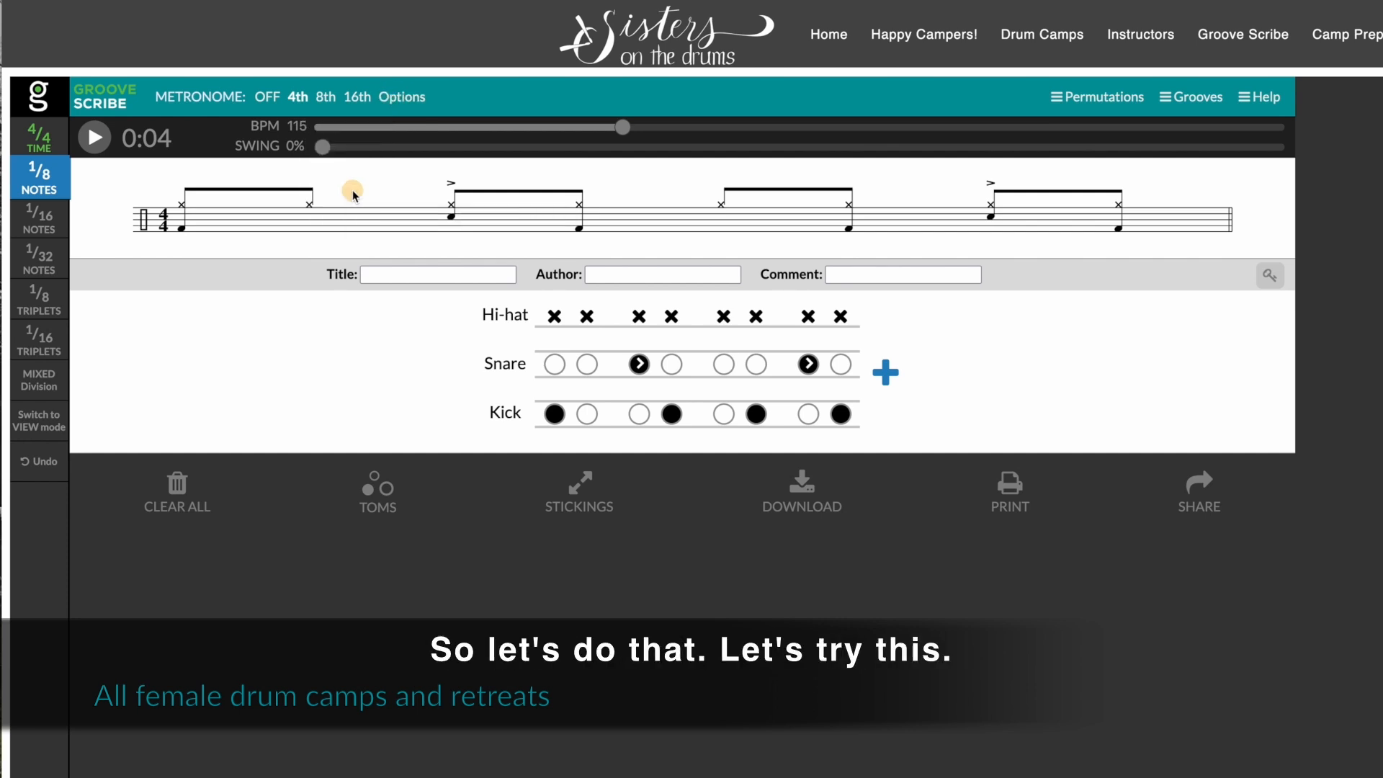
click(85, 138)
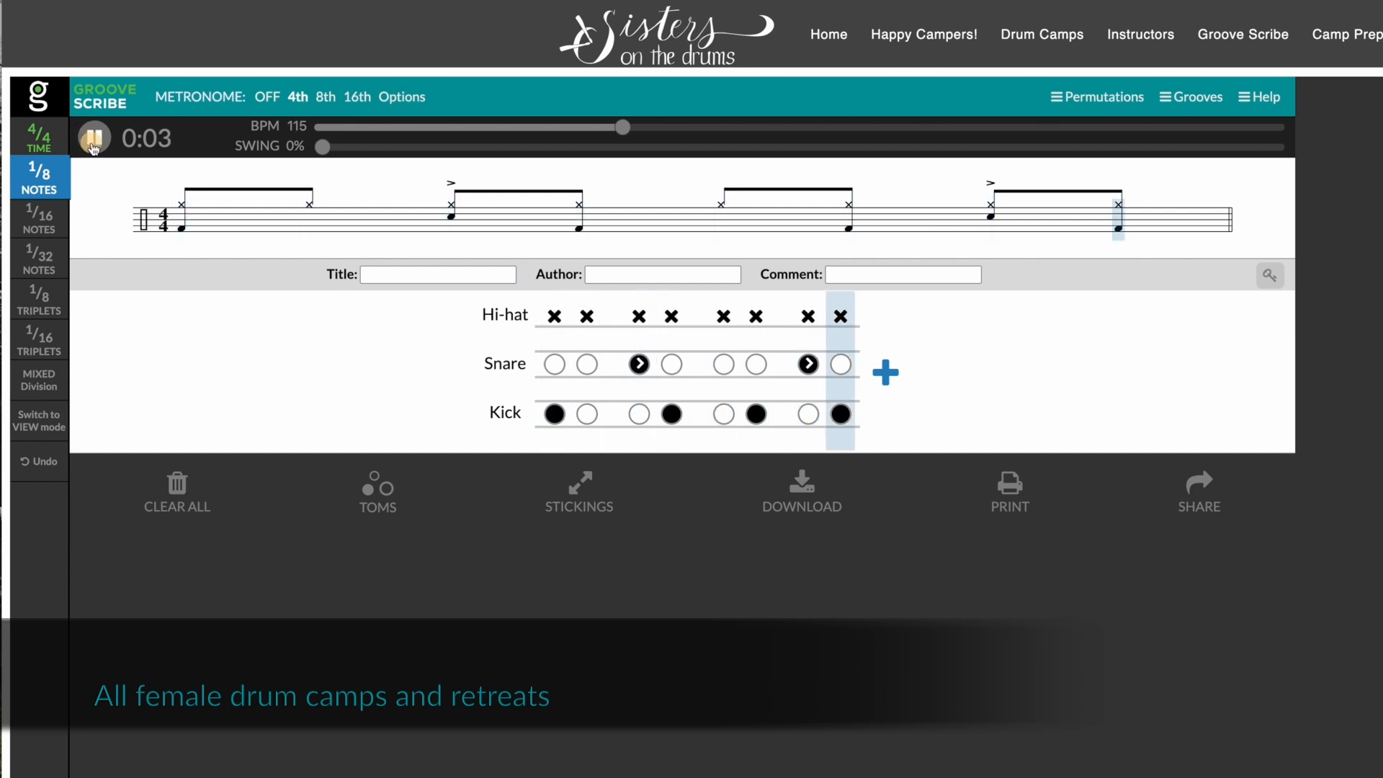
click(97, 137)
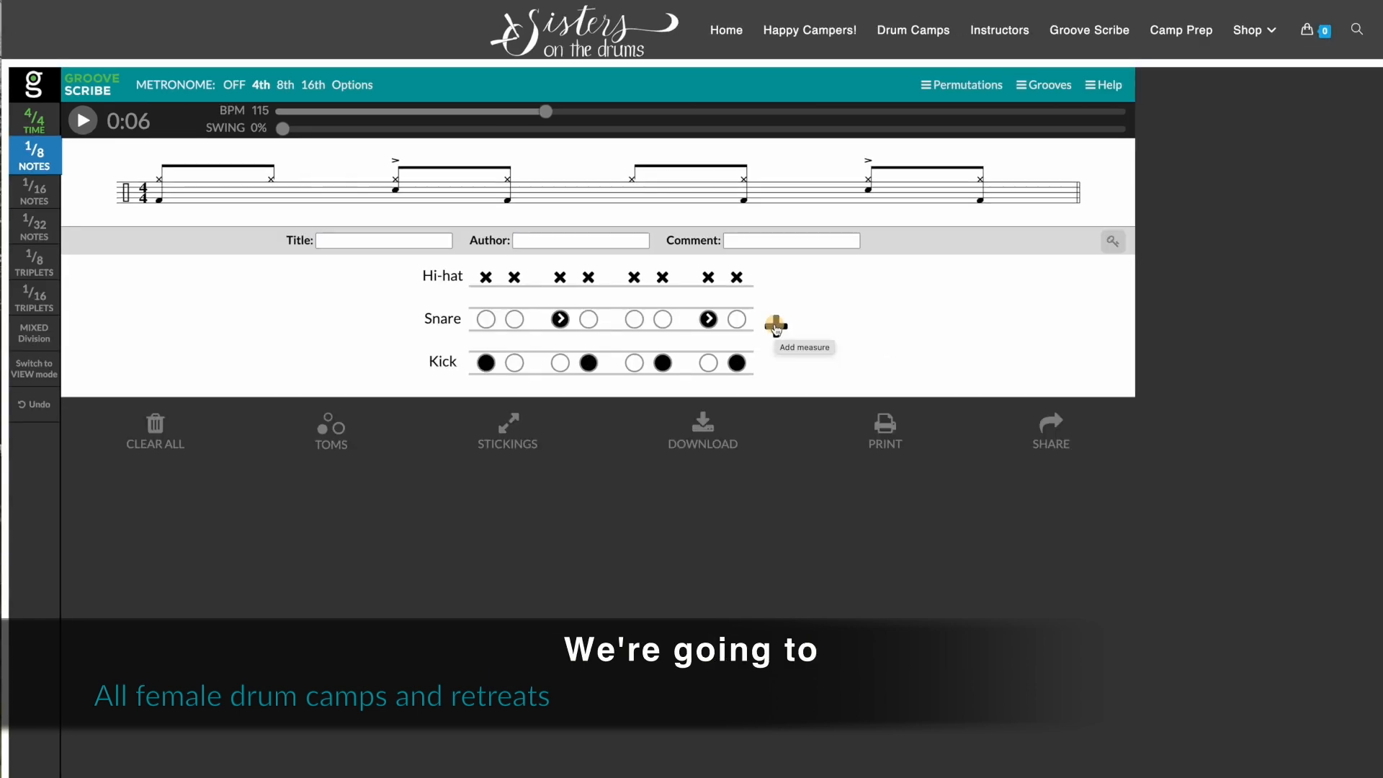
Step: Add a second measure to the groove, trying out the removal of a measure along the way
click(776, 326)
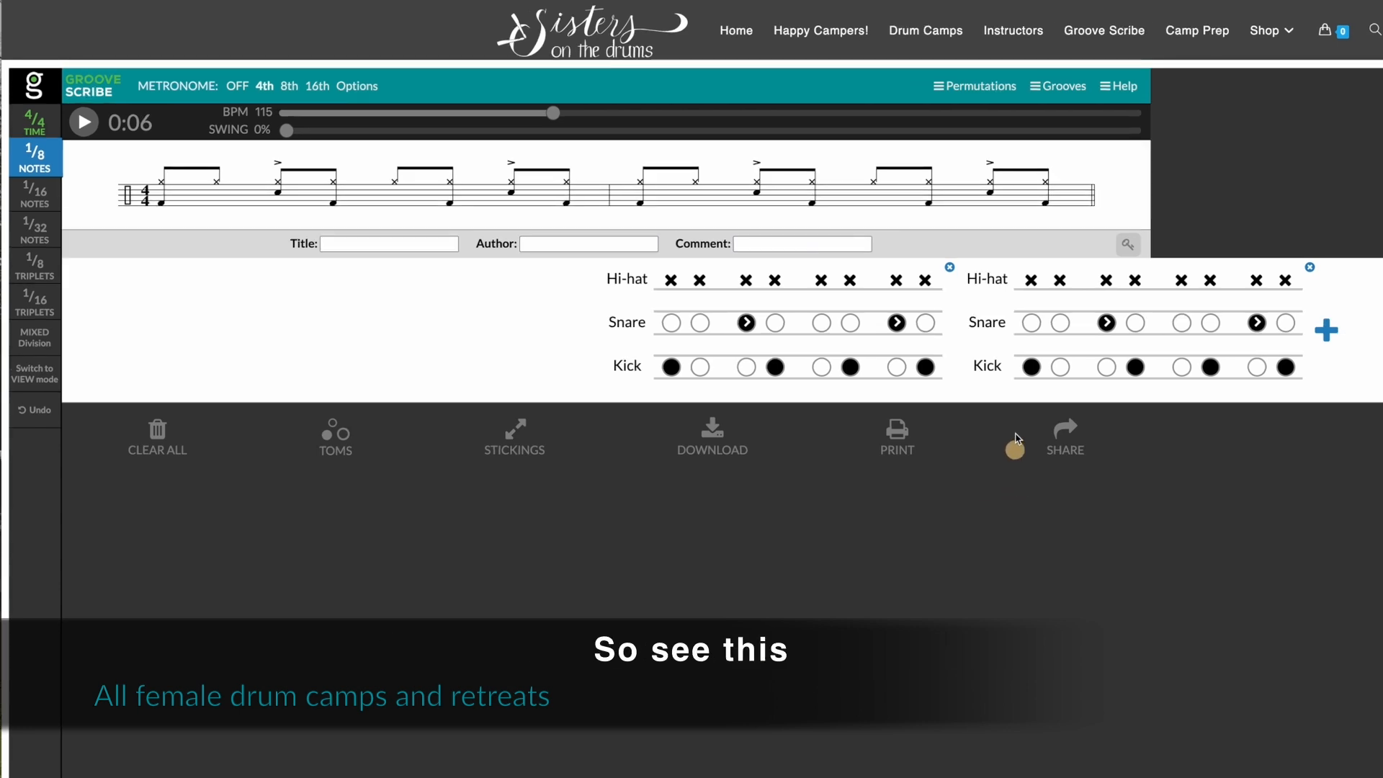
click(950, 269)
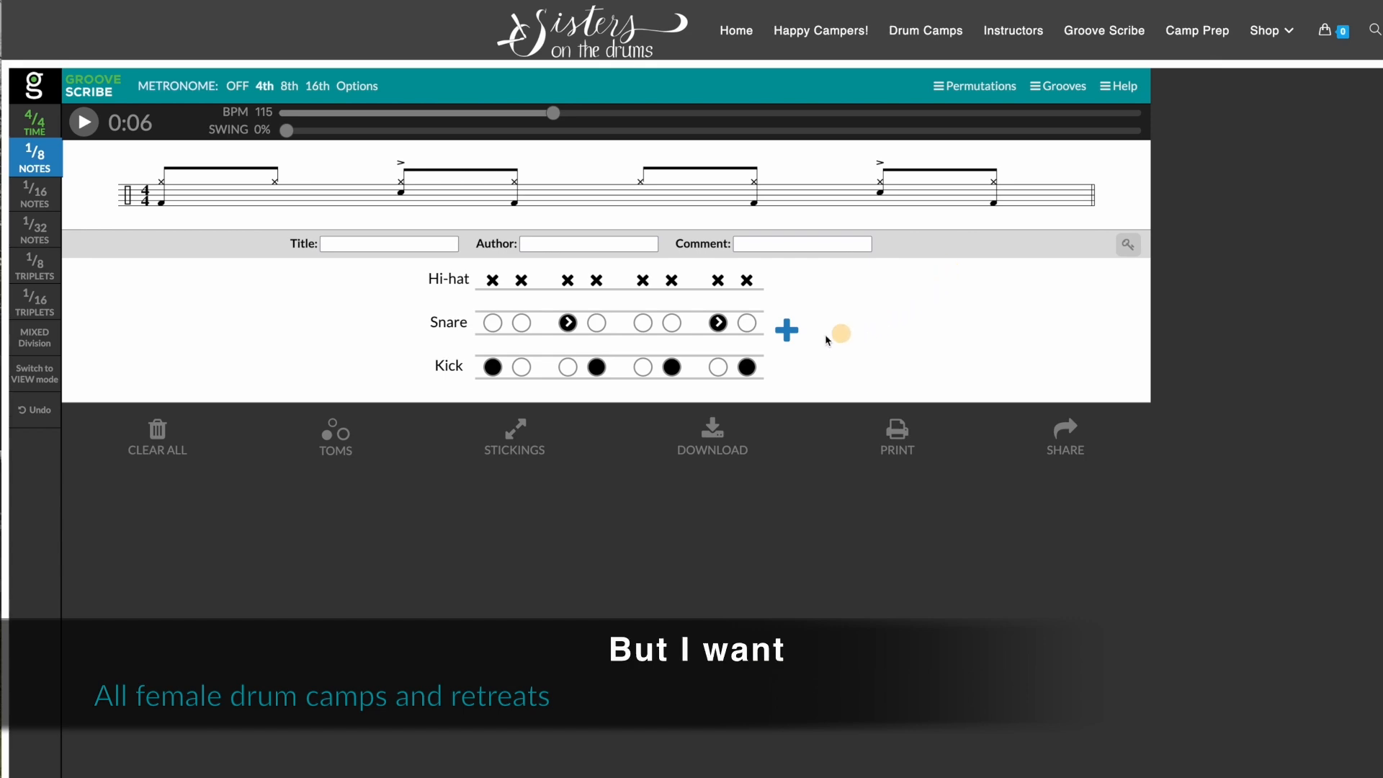
click(785, 331)
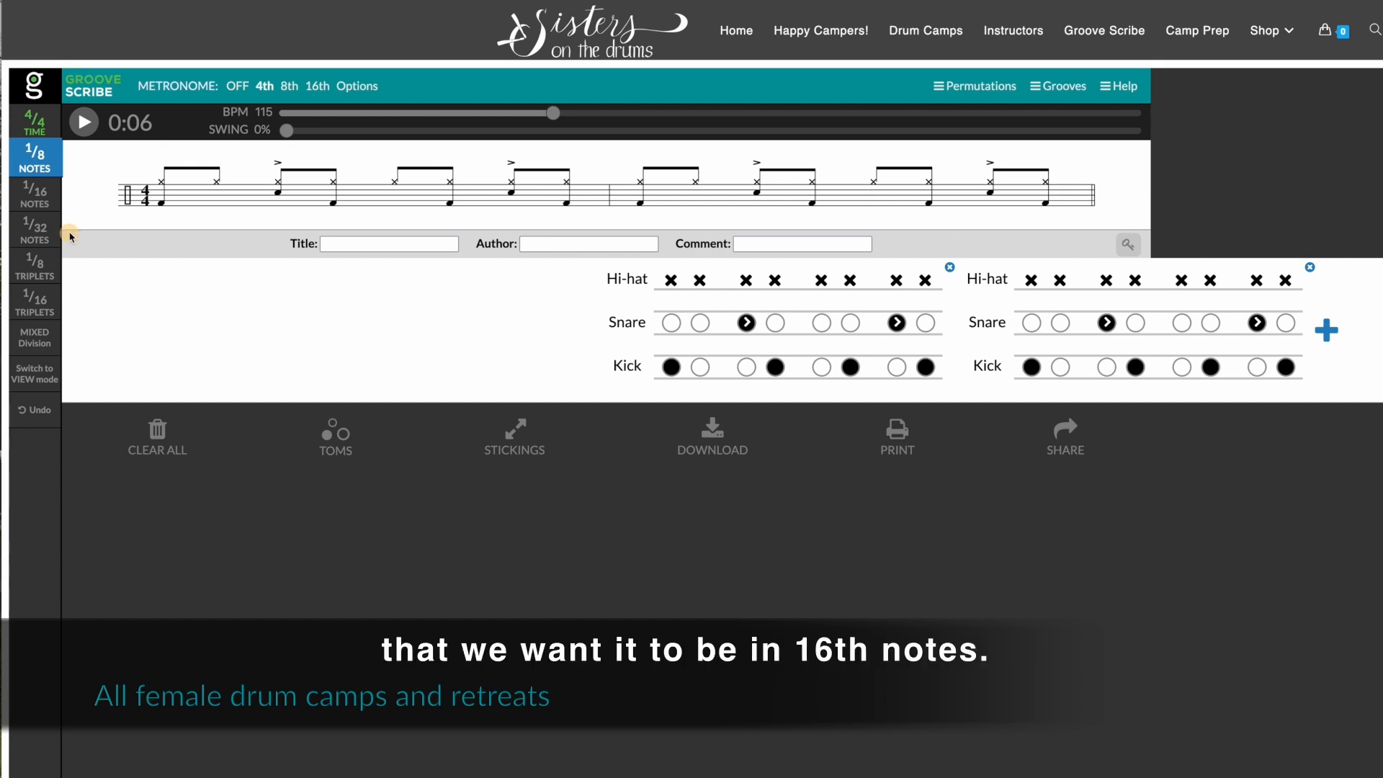
Step: Switch the groove's division to 1/16 notes and show the tom rows
click(39, 200)
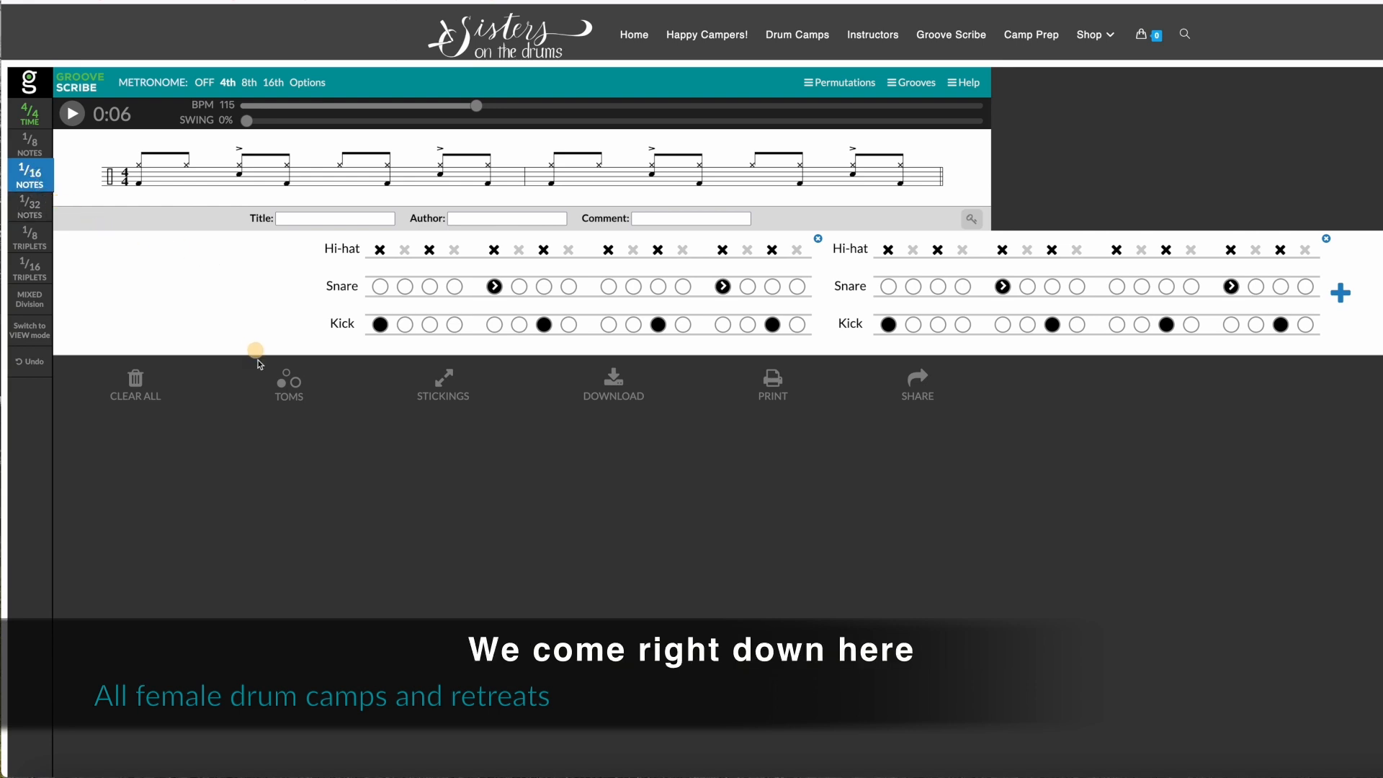
click(289, 391)
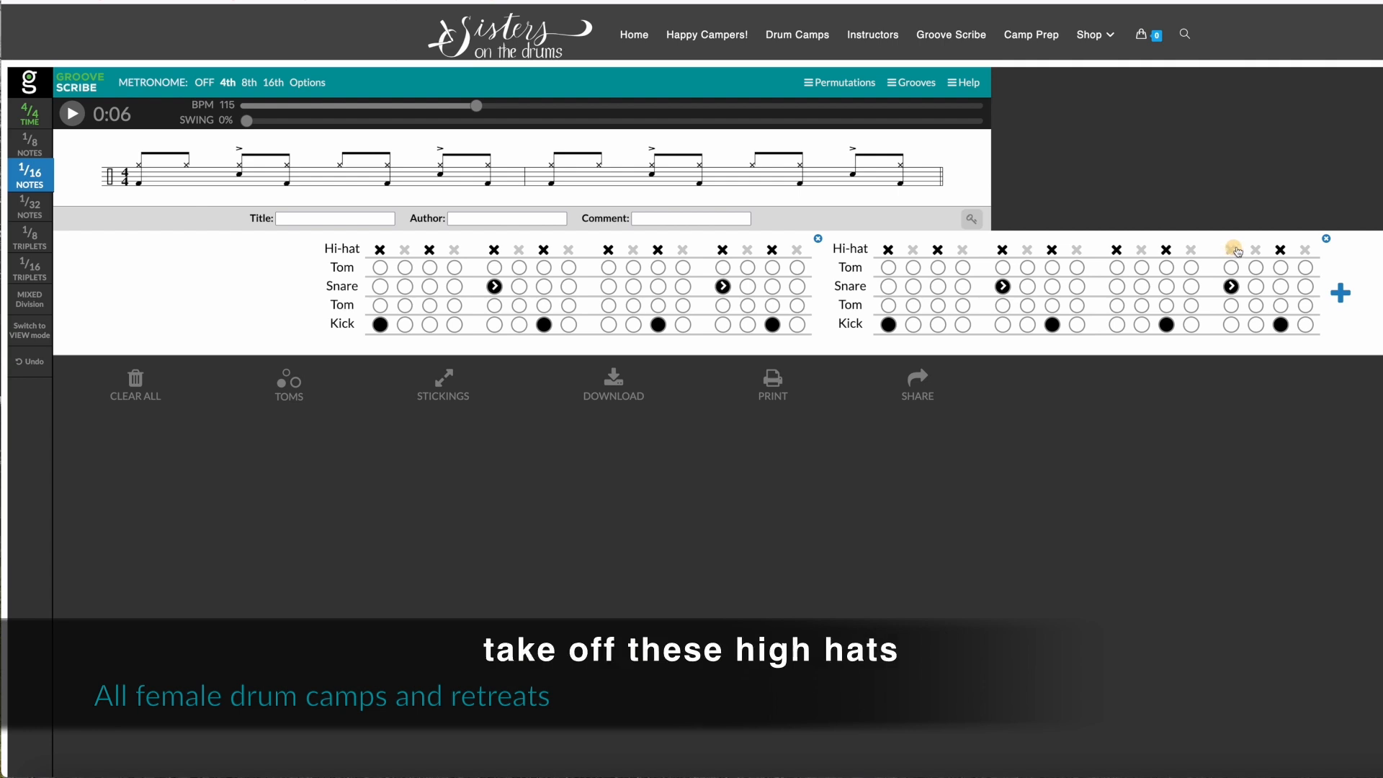
Step: Clear the hi-hats, snare and kick from beat 4 of the second measure
click(1280, 250)
click(1232, 287)
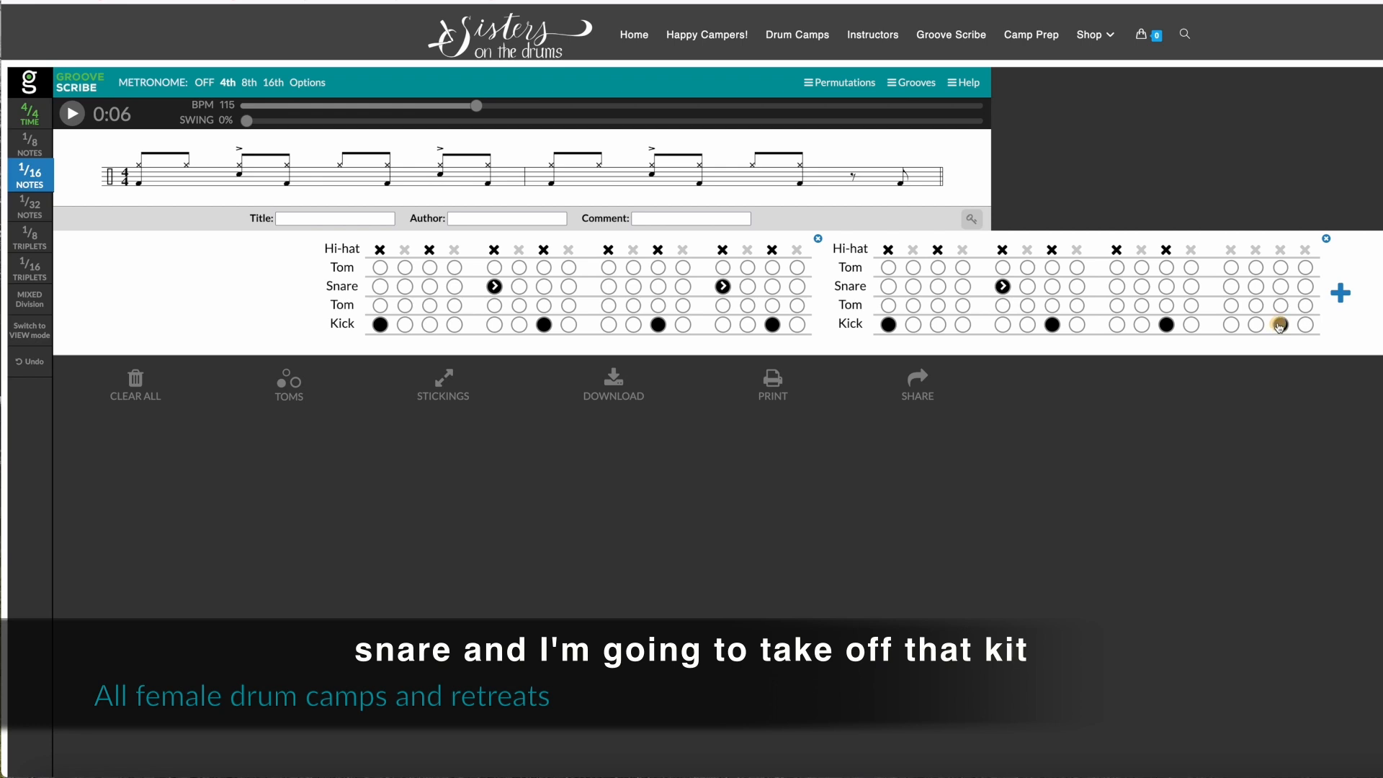
click(1281, 326)
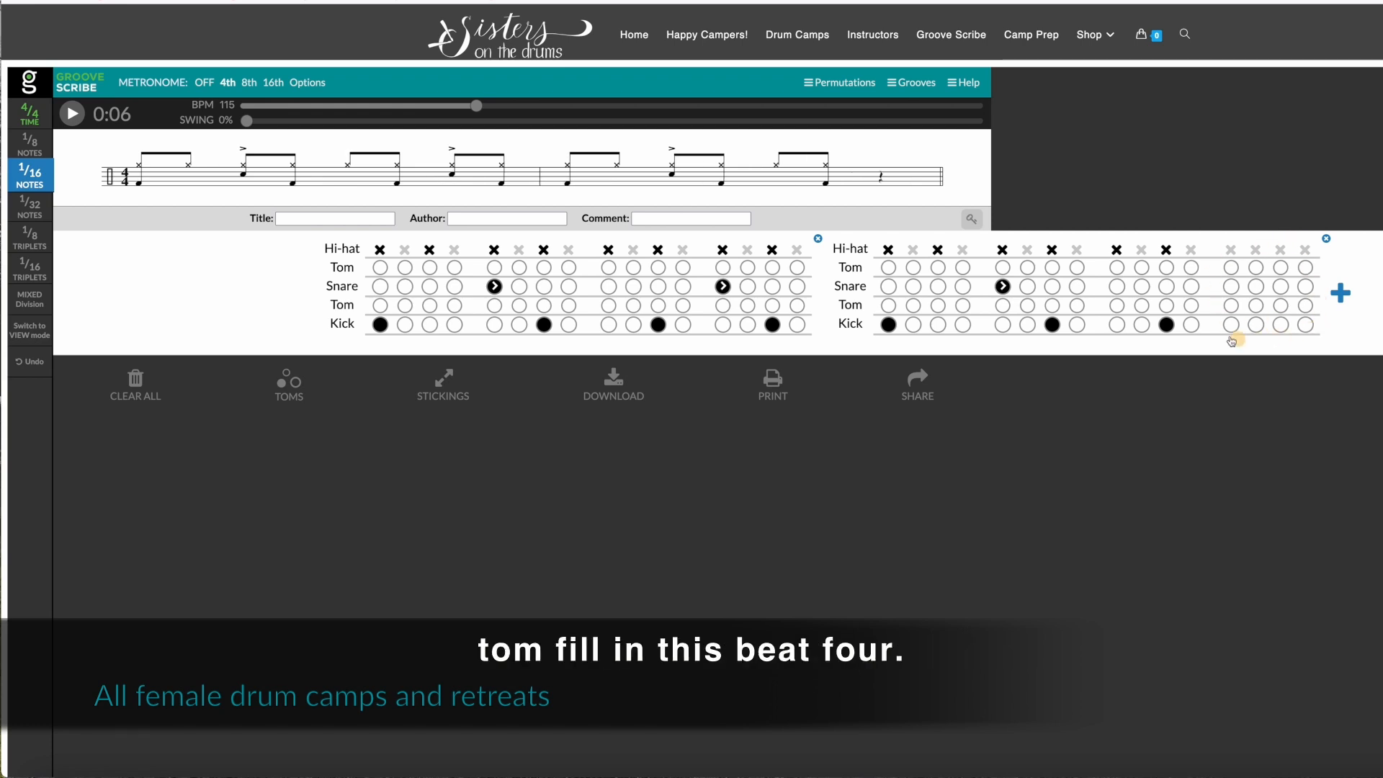
Step: Try Snare Normal and Ghost Note for the snare on beat 4 of the second measure
right_click(1232, 288)
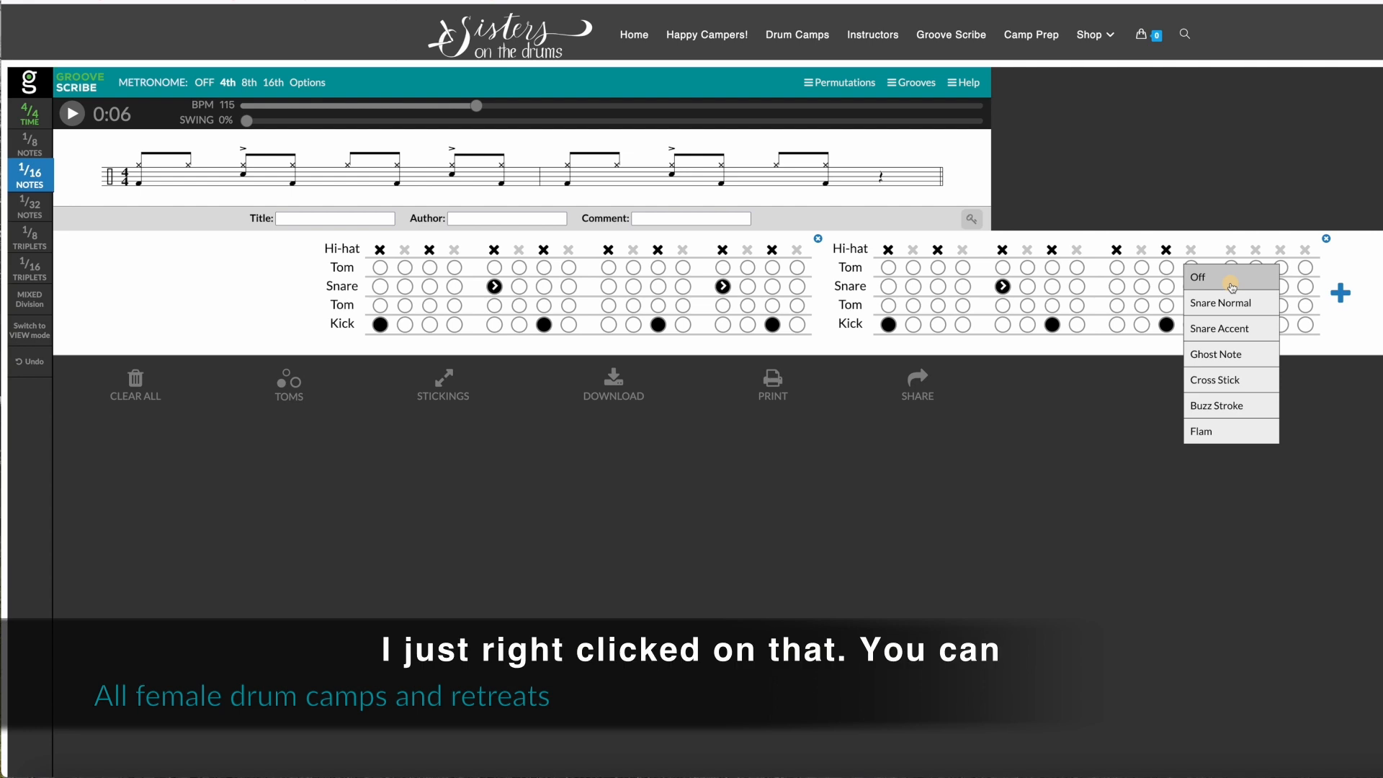
click(1231, 302)
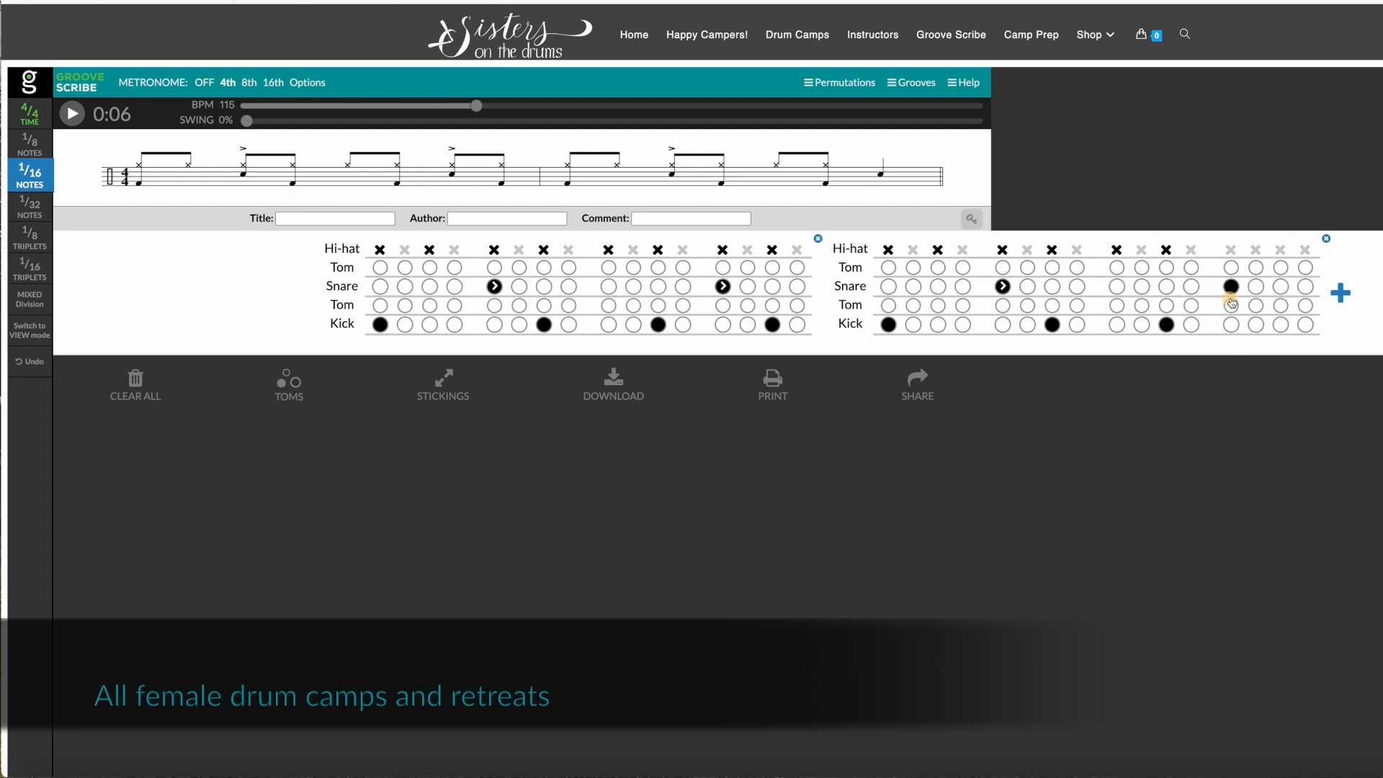
right_click(1232, 287)
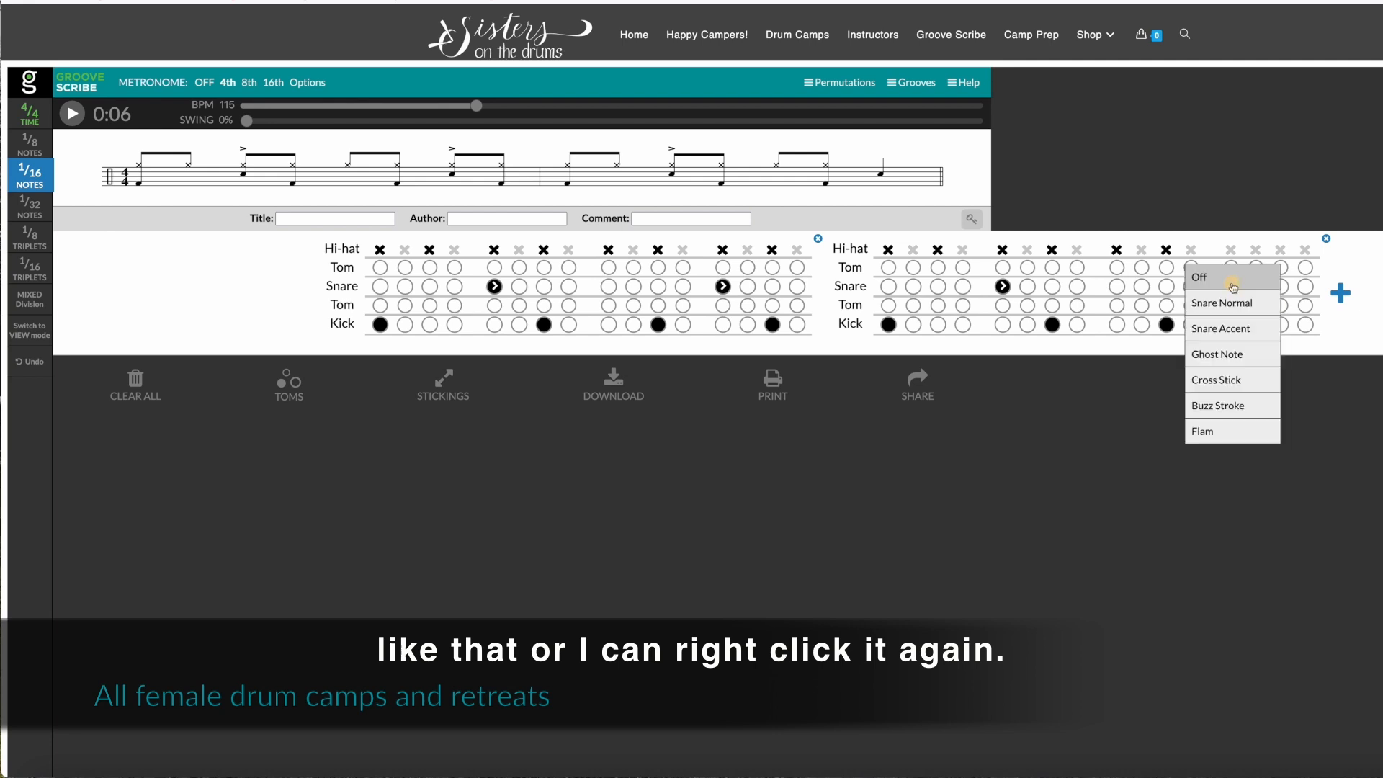
click(1246, 354)
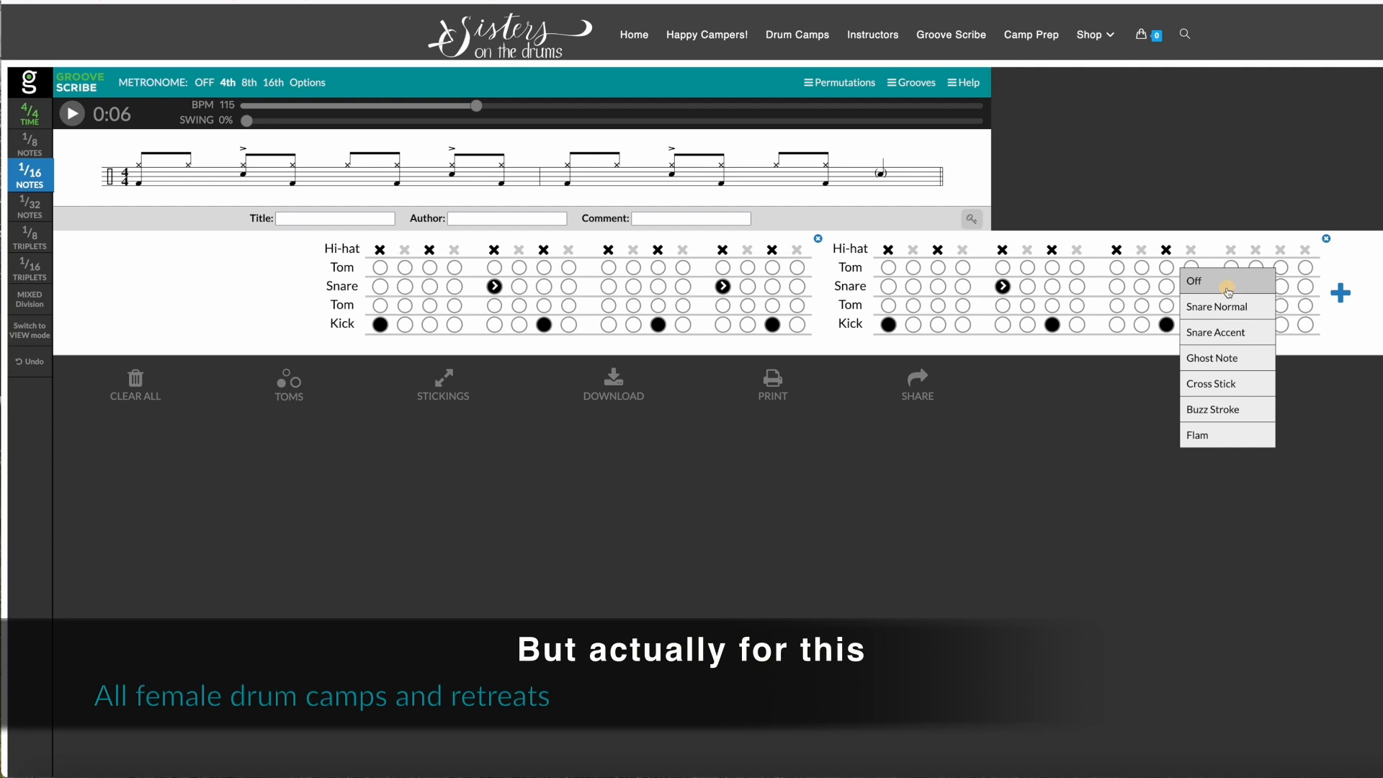
Step: Fill beat 4 of the second measure with a Snare Accent, one high tom and two floor toms on consecutive sixteenths
click(1230, 333)
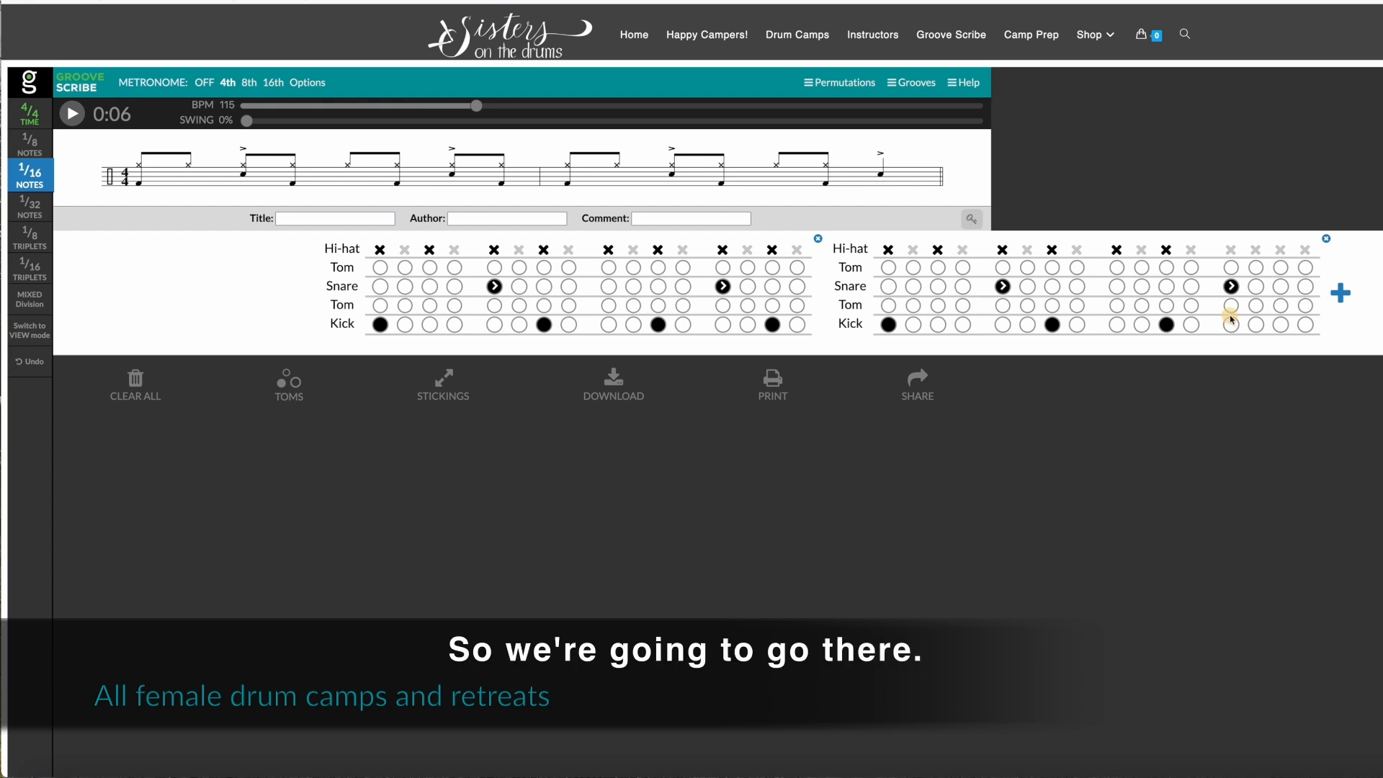
click(1256, 268)
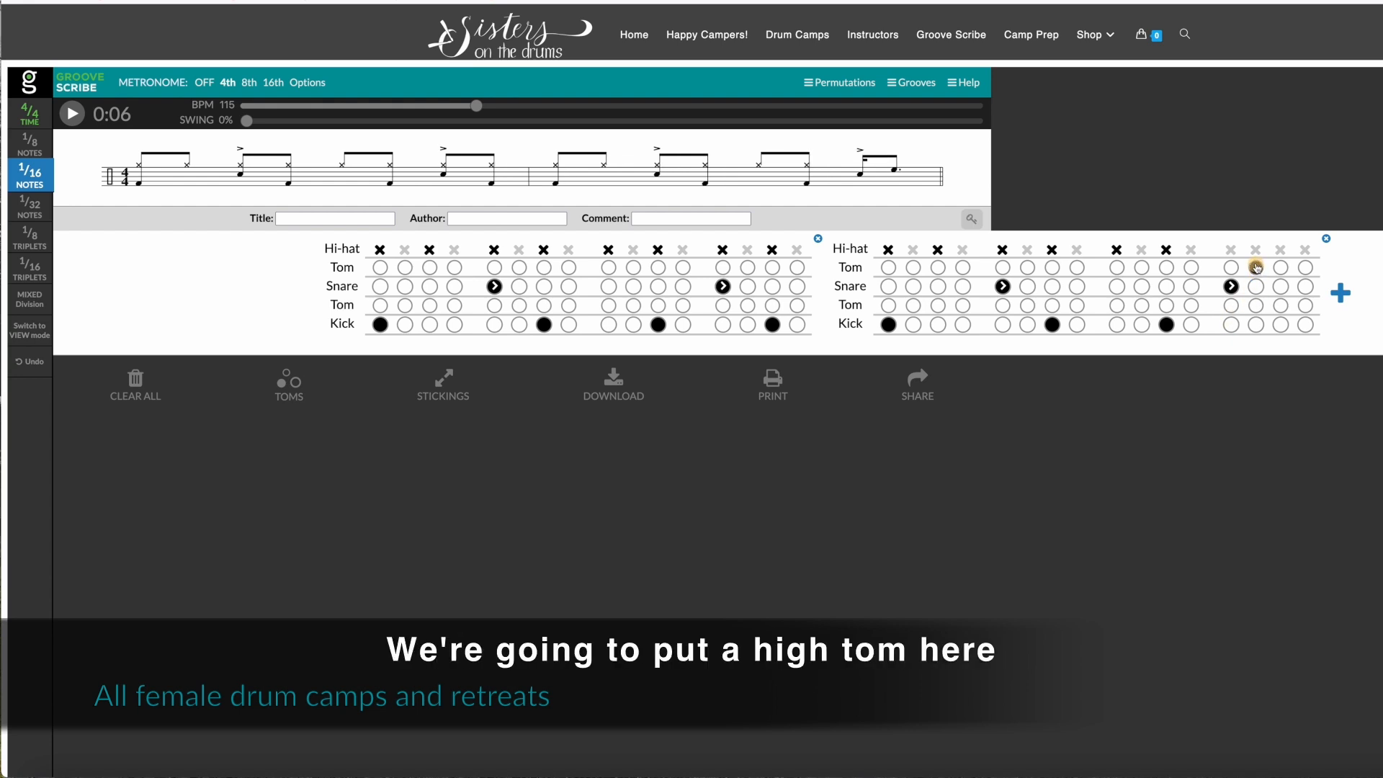
click(1281, 306)
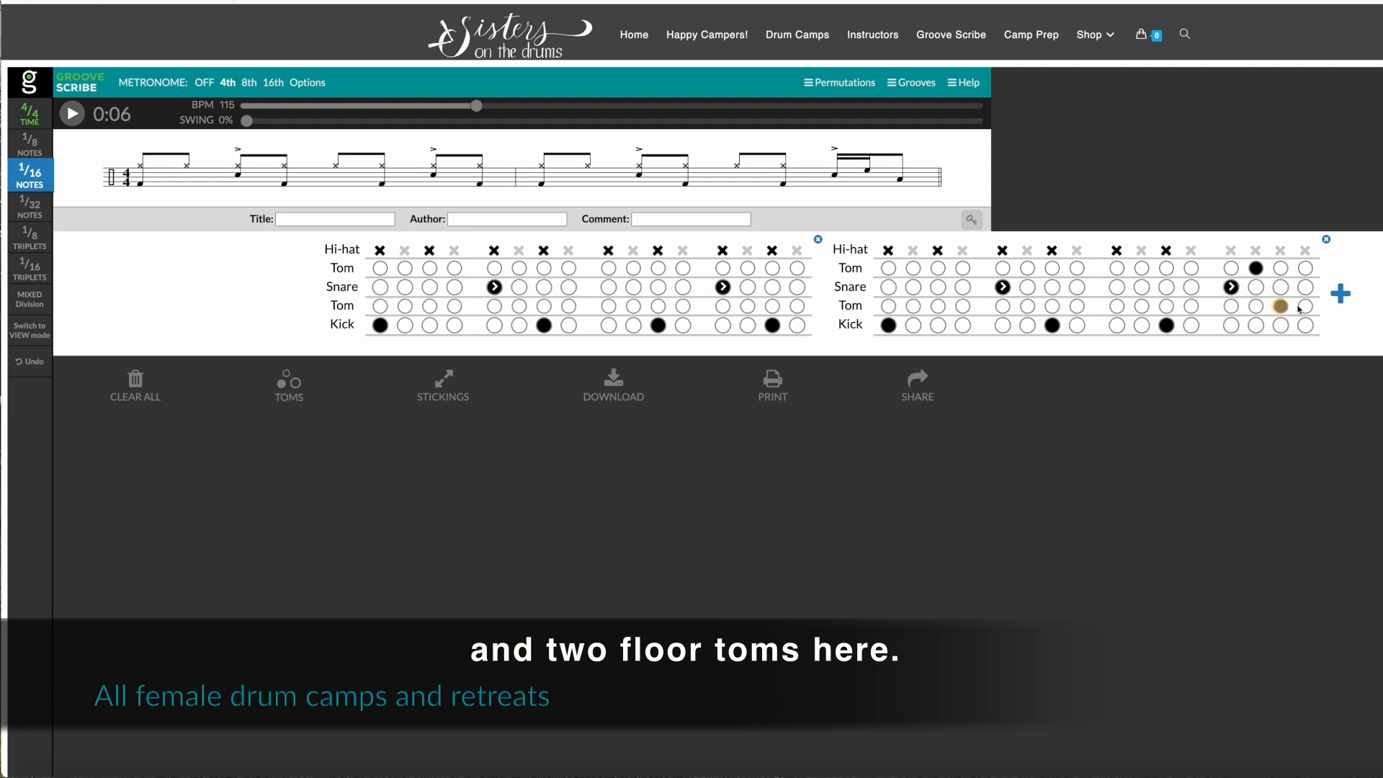
click(1306, 306)
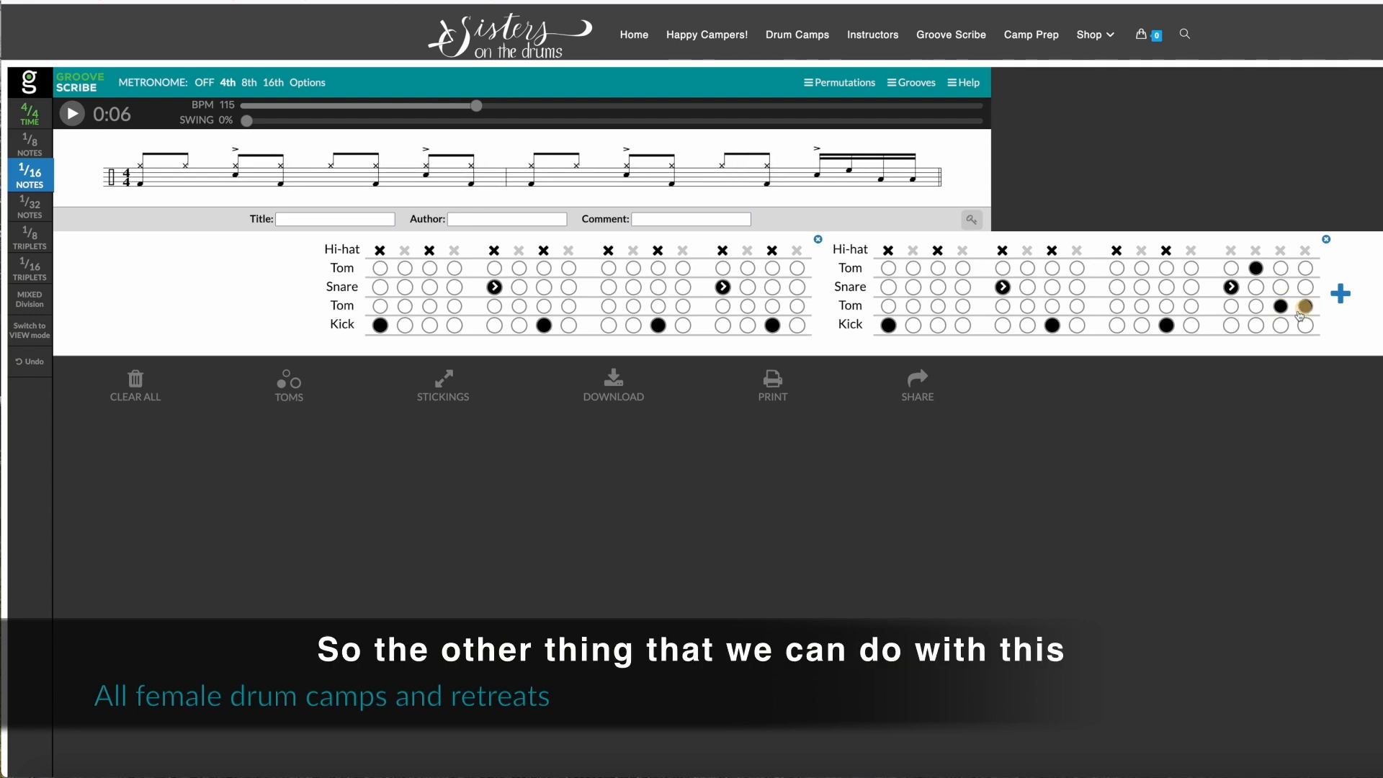
Step: Show the stickings row and mark beat 4 of the second measure with the sticking R L R L
click(447, 386)
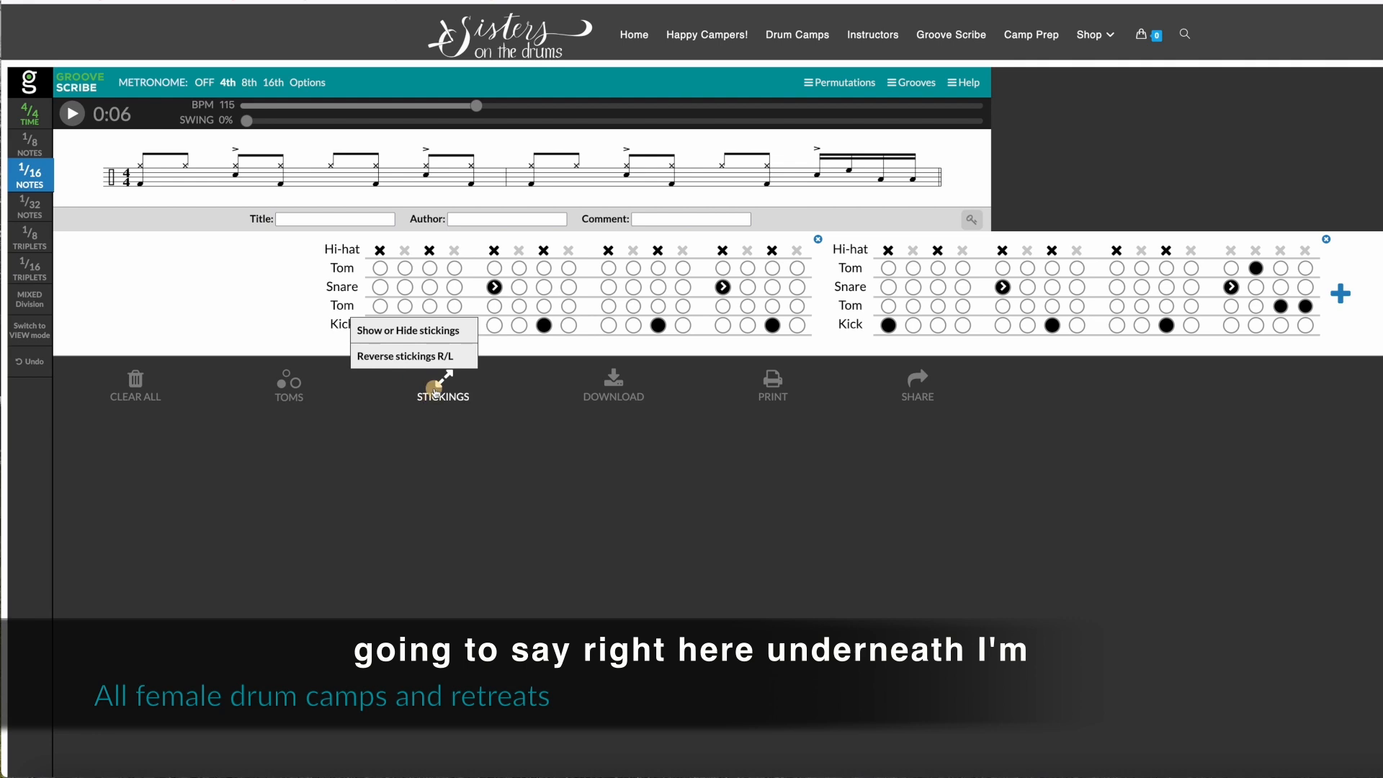
click(393, 333)
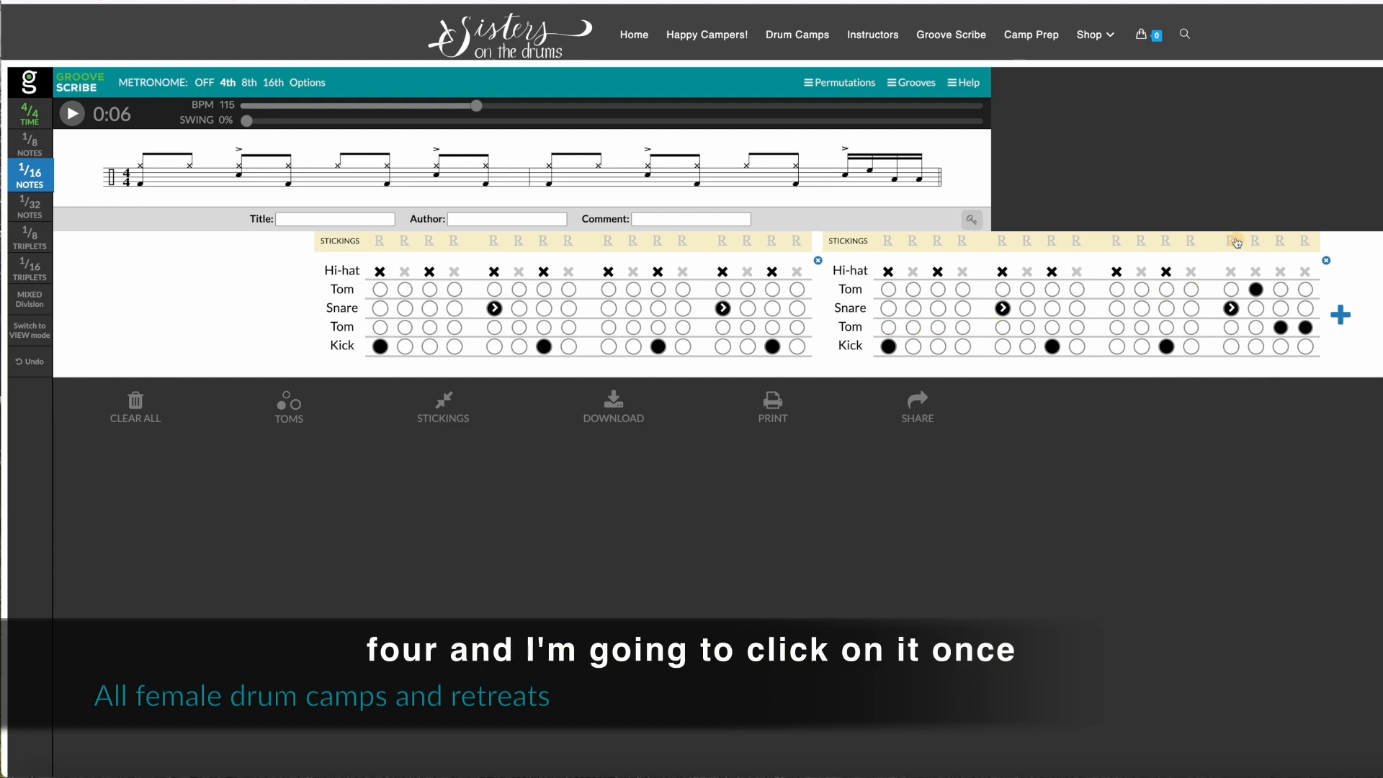
click(1230, 244)
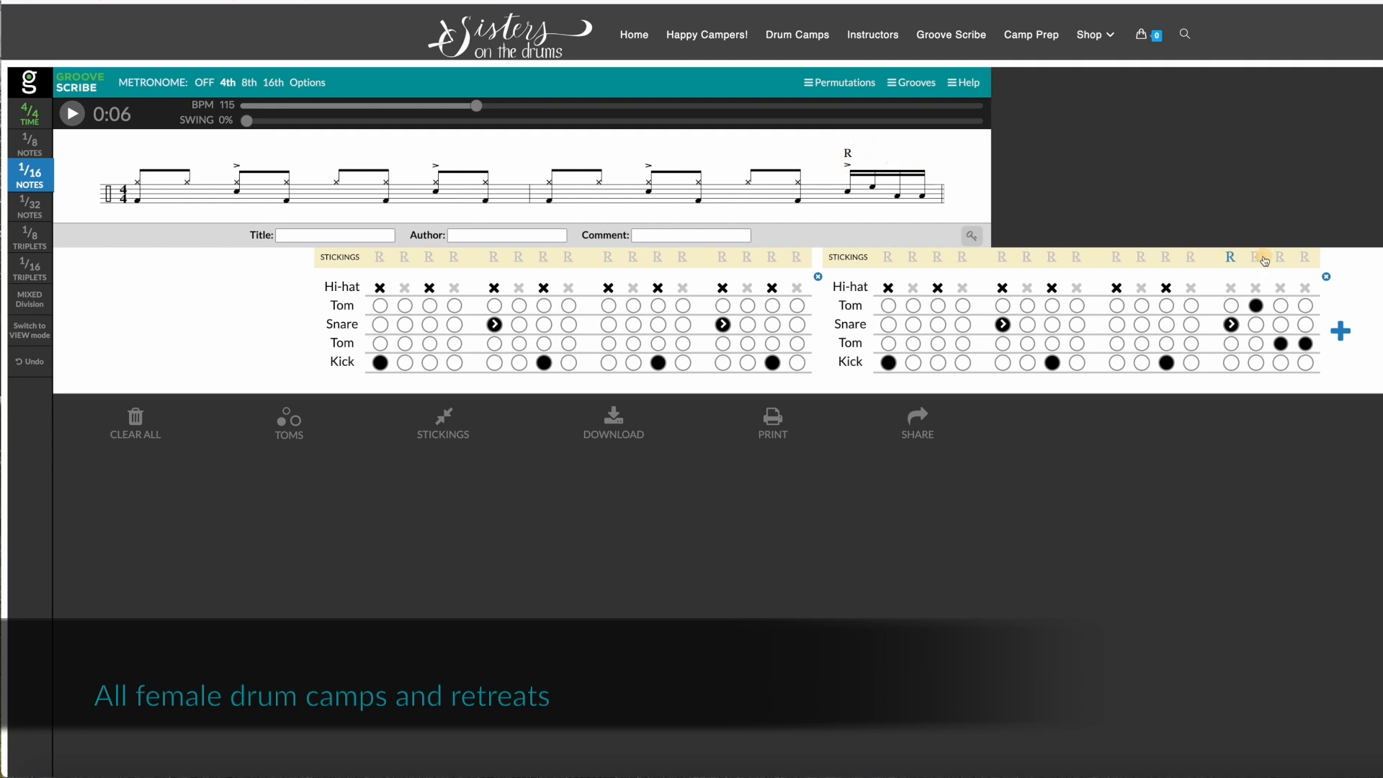
double_click(1255, 260)
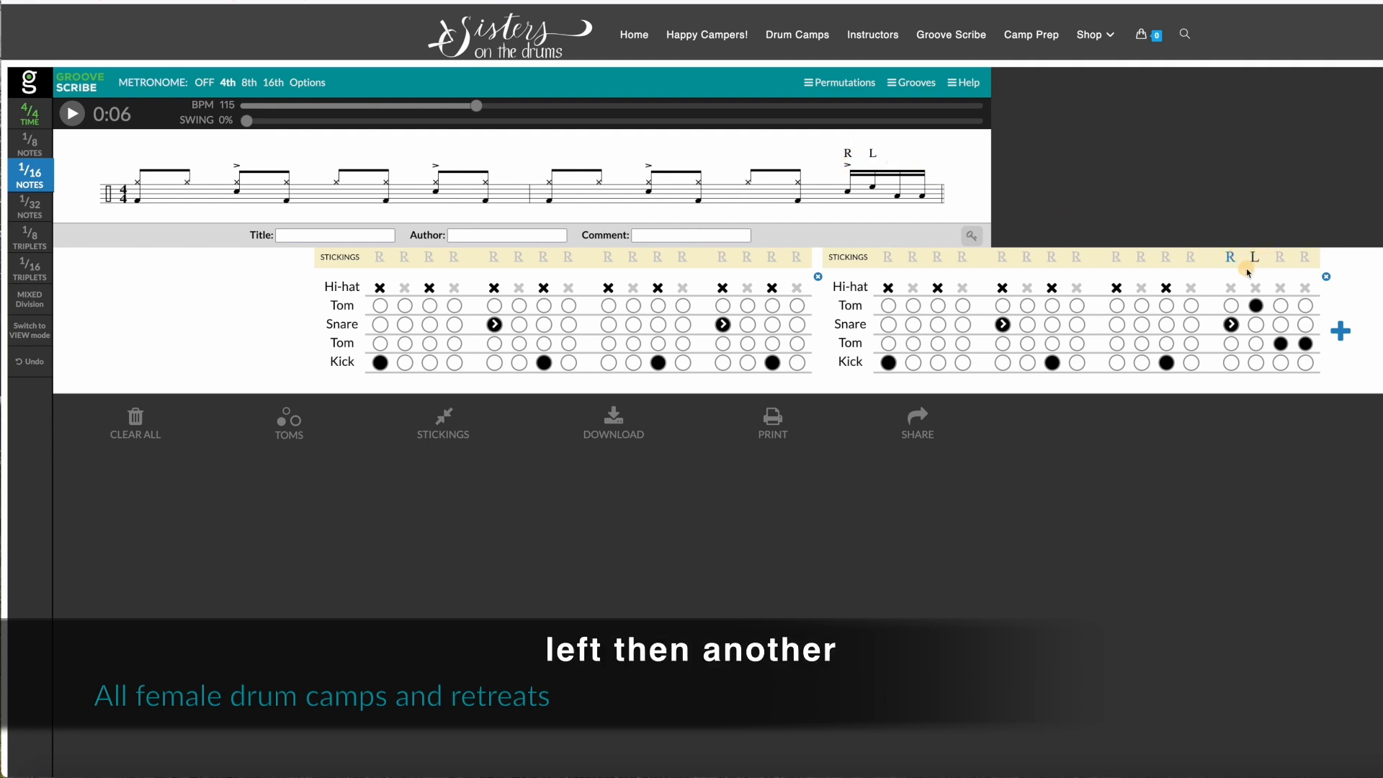
click(1282, 260)
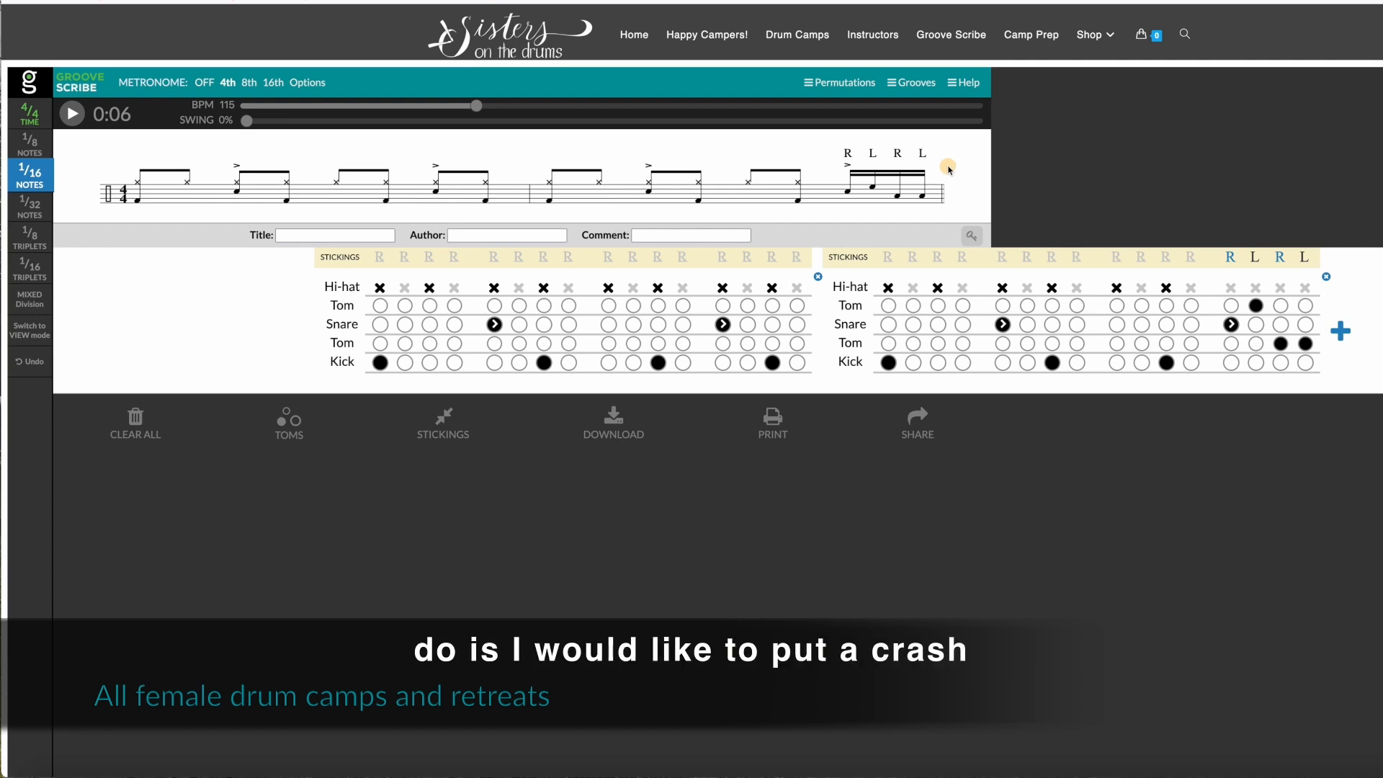
Step: Change the hi-hat on beat 1 of the first measure to Crash and play back the groove
click(385, 283)
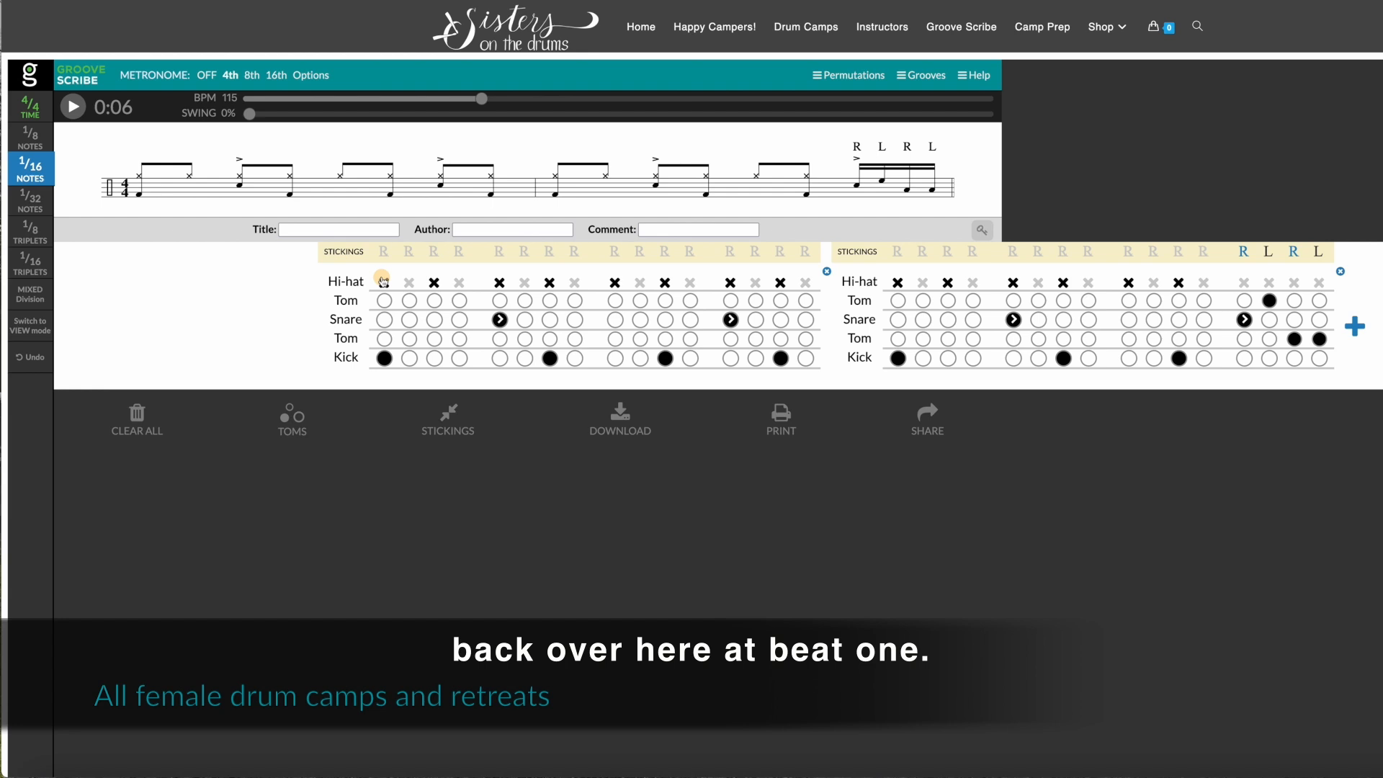
click(383, 283)
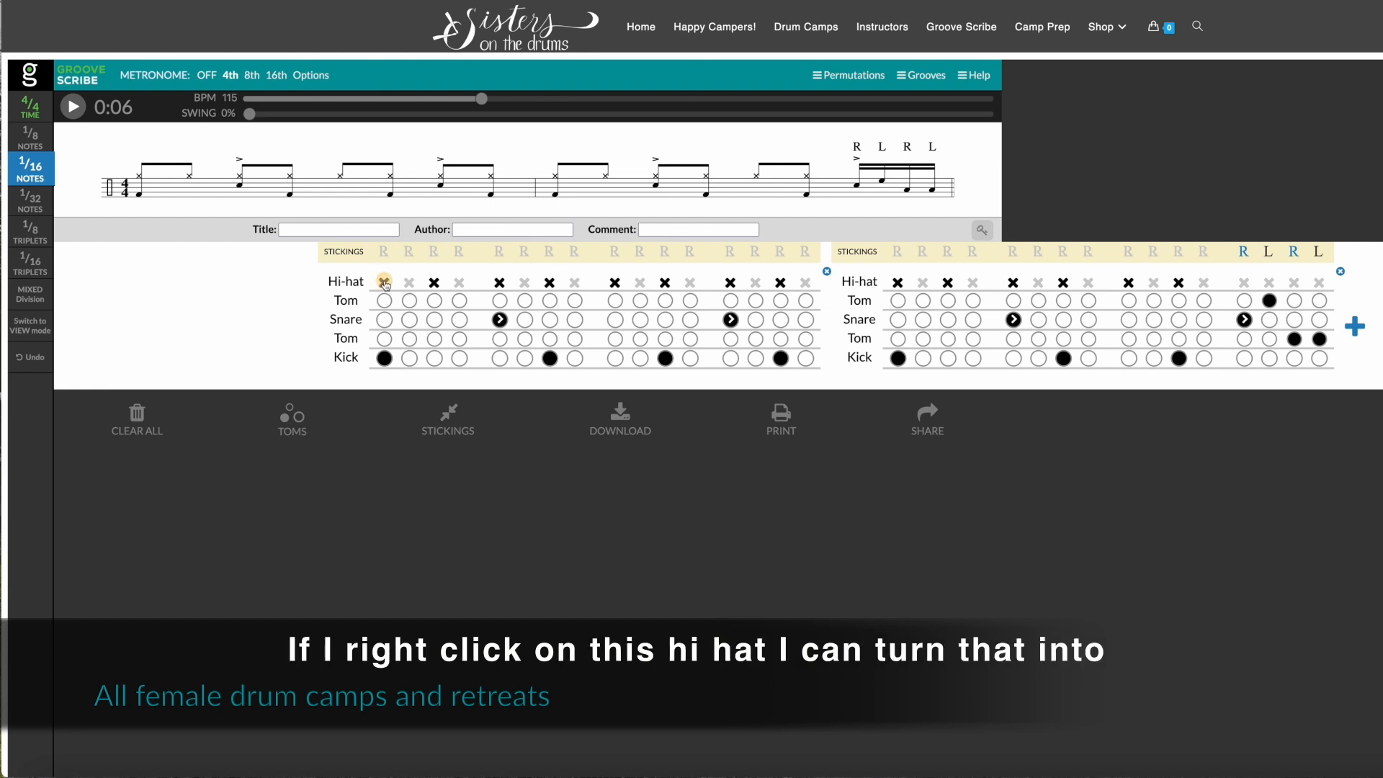
right_click(384, 283)
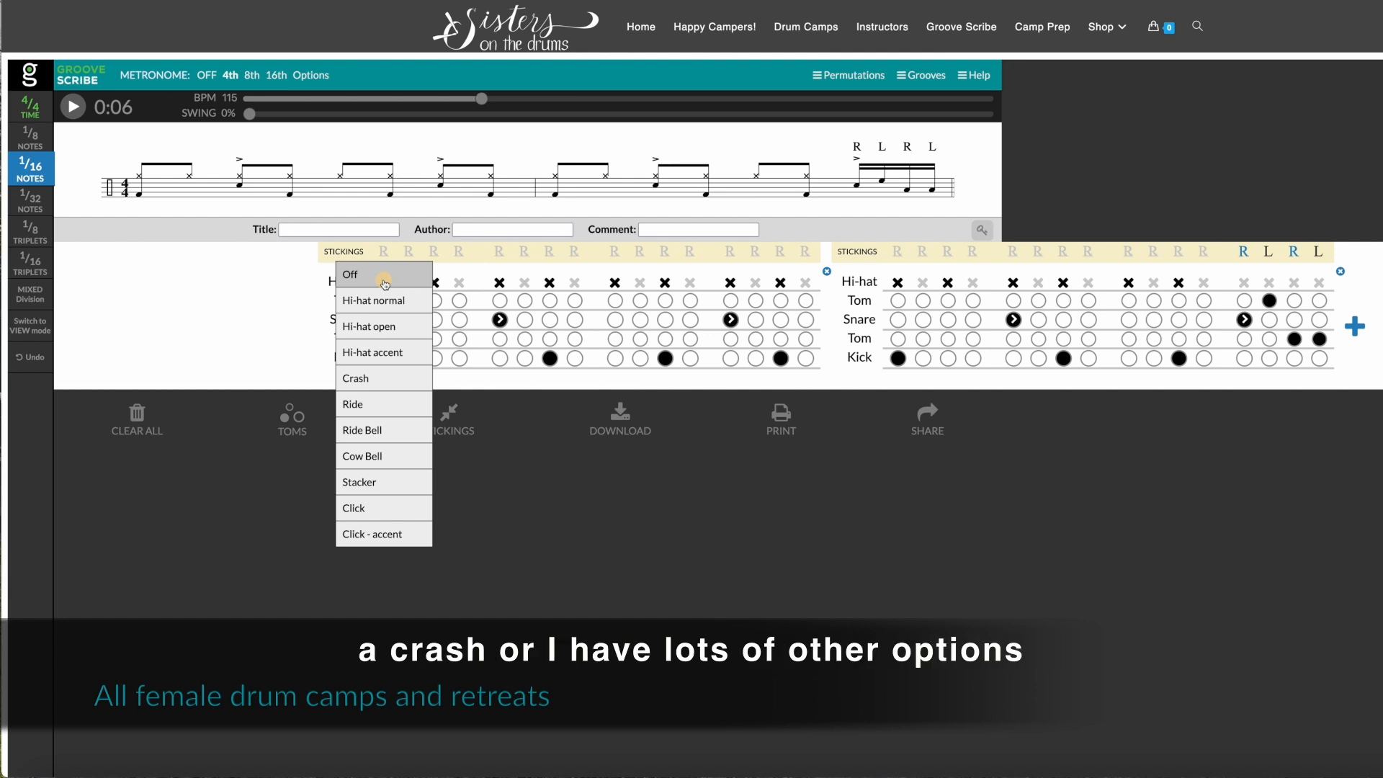
click(371, 377)
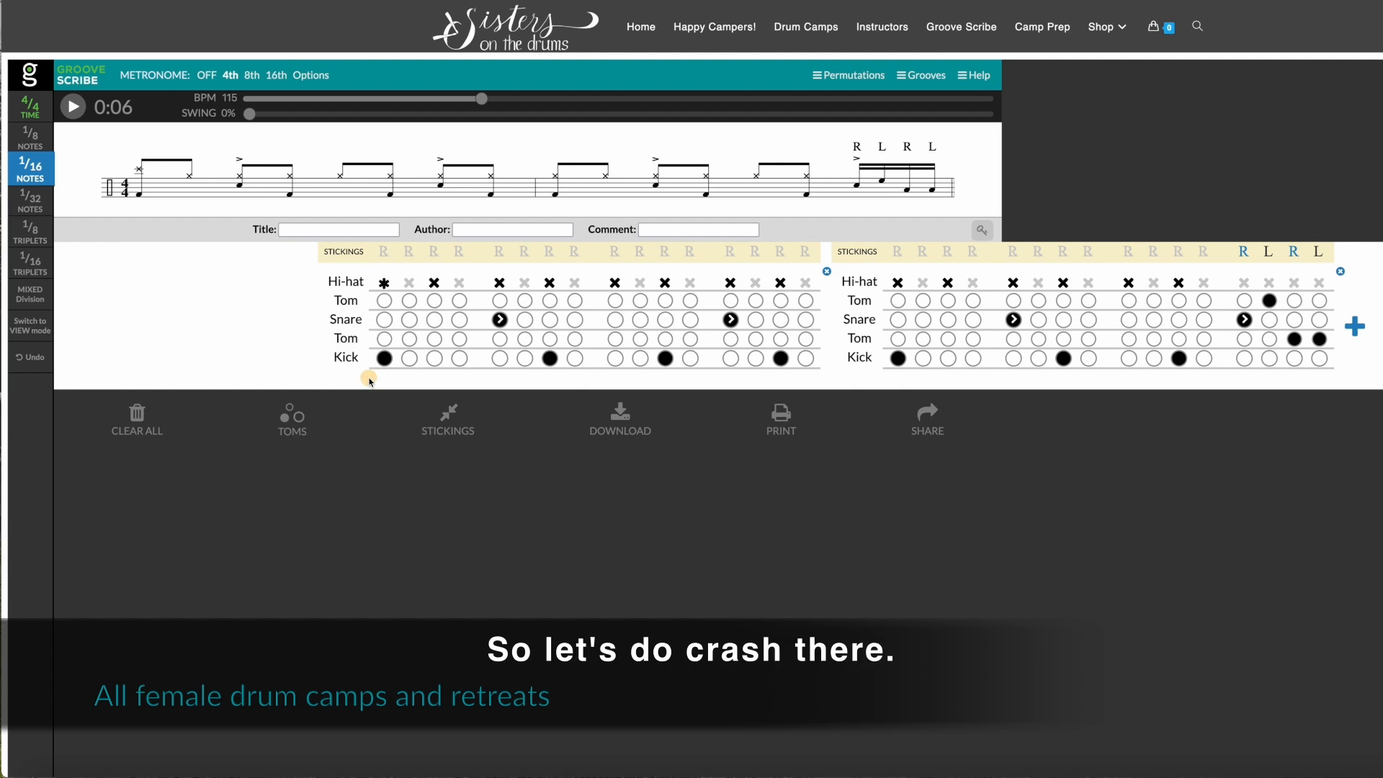
click(75, 108)
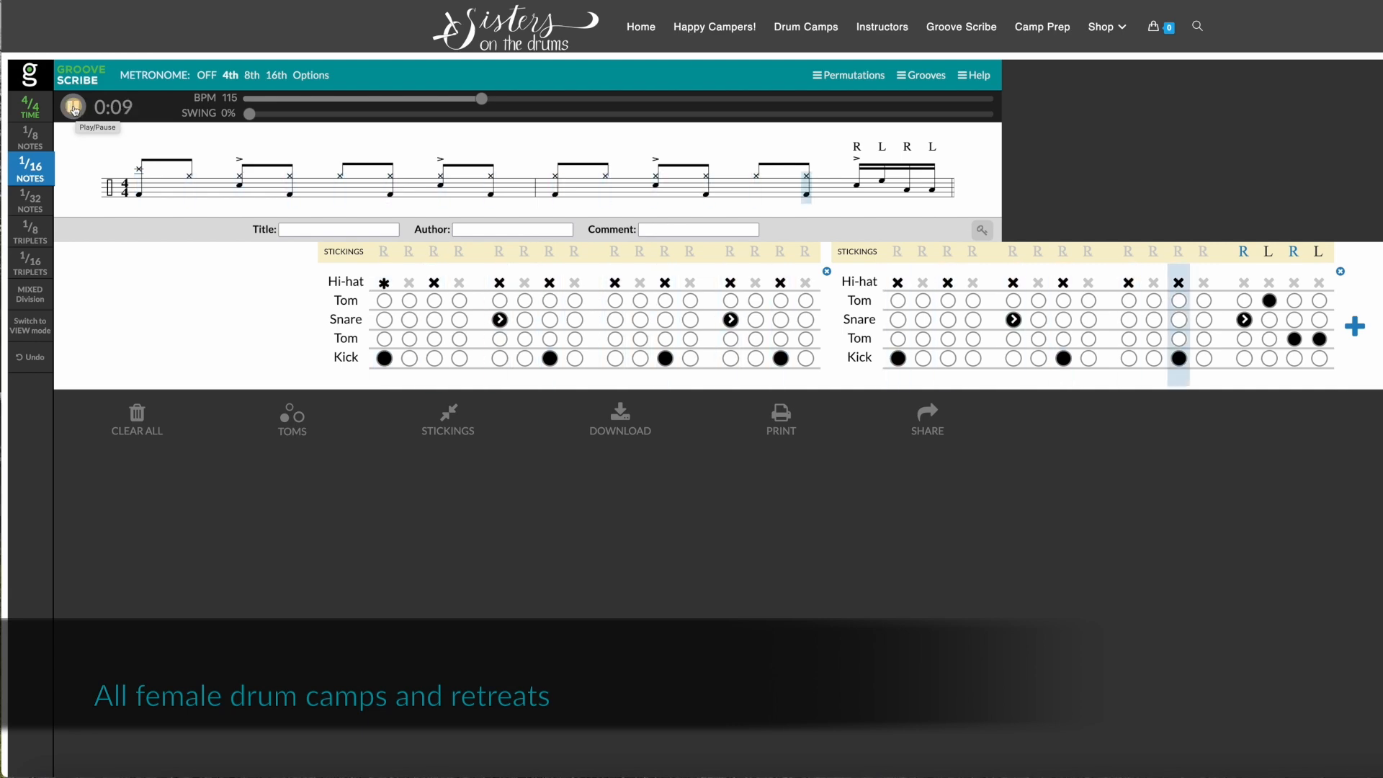
click(74, 110)
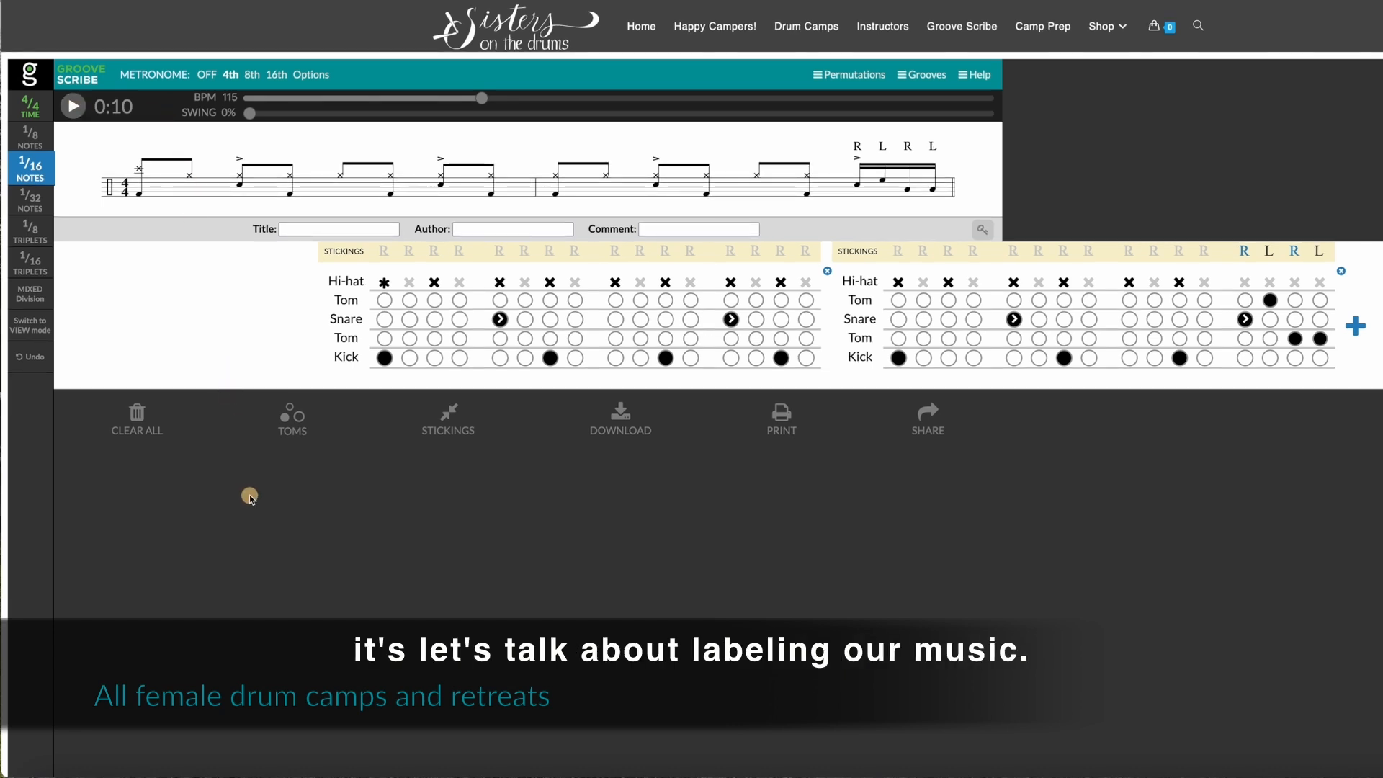
Step: Label the groove with the title "sisters on the Drums", the author's first initial and surname, and the comment "Fun!"
click(311, 235)
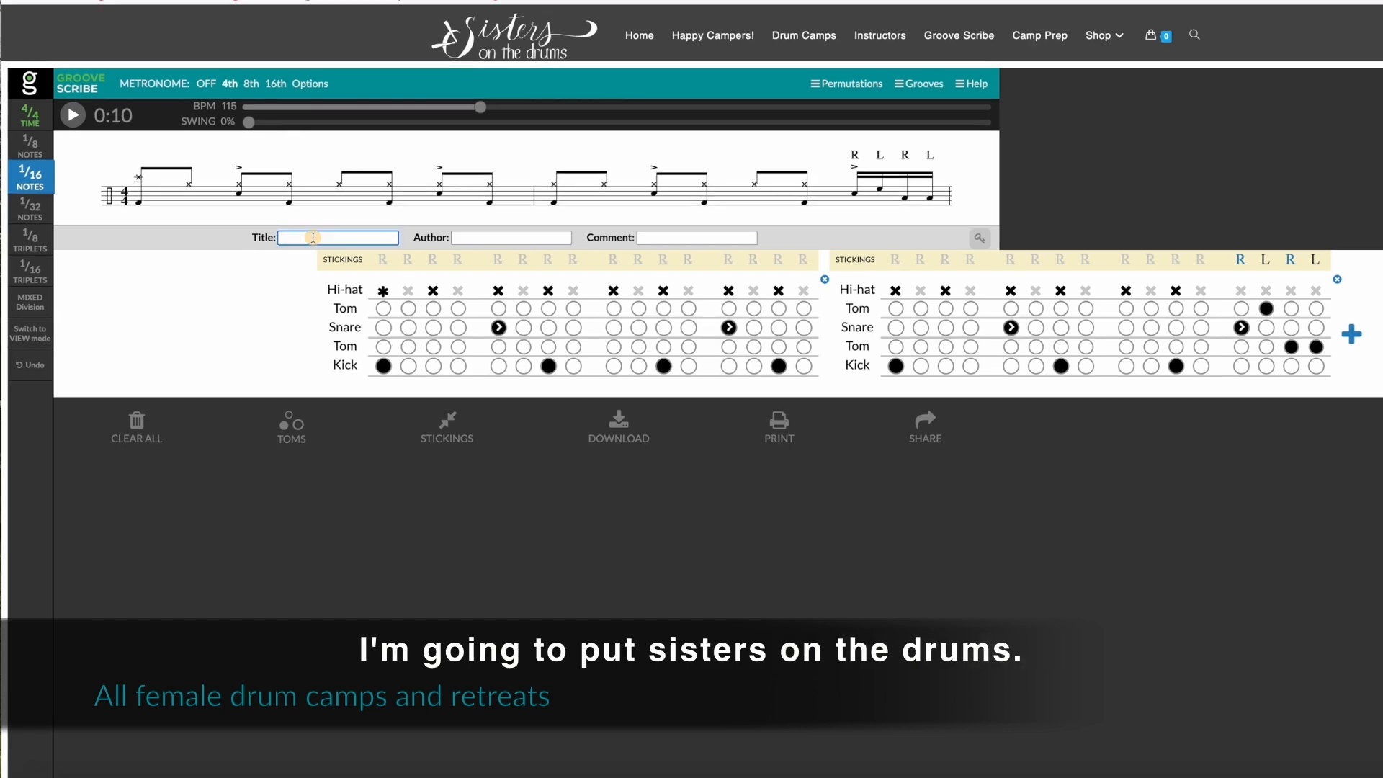
text(sisters)
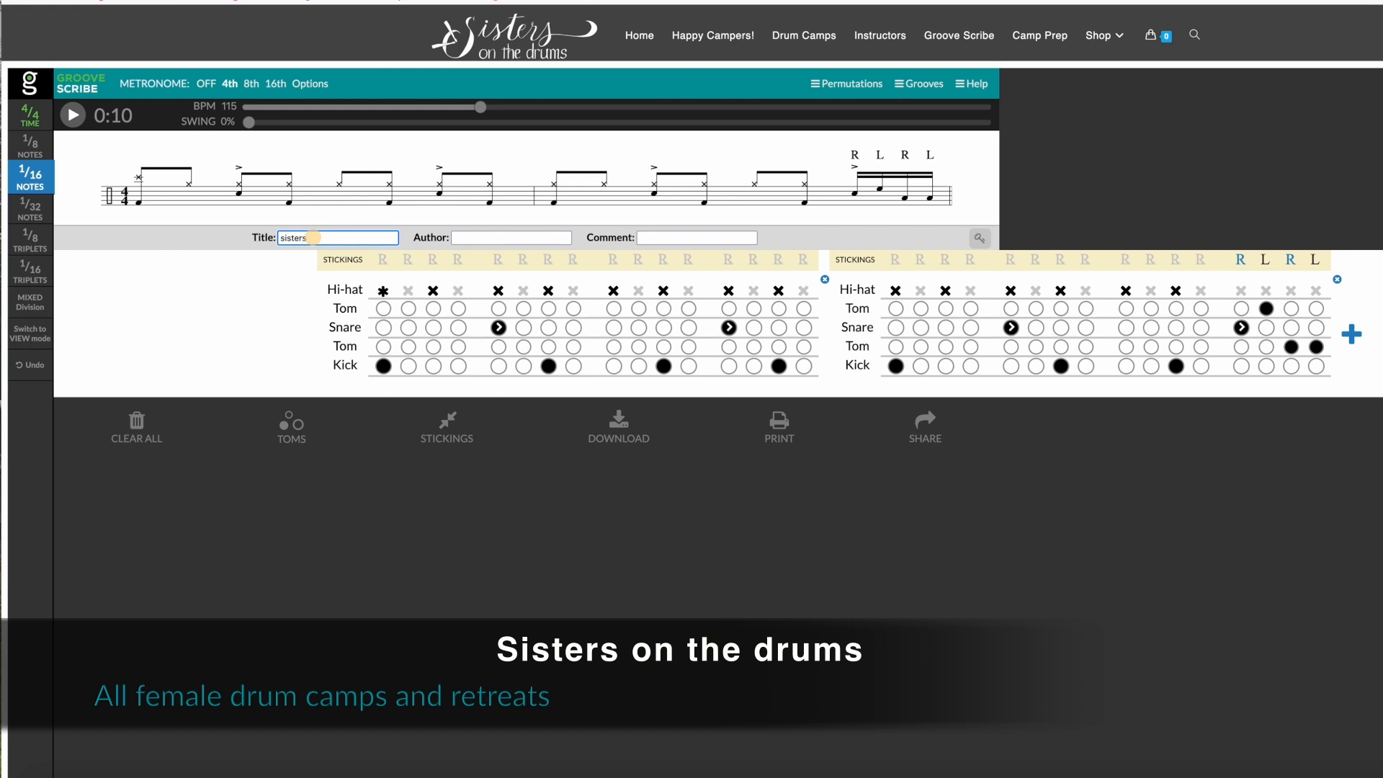
text( on the Drums)
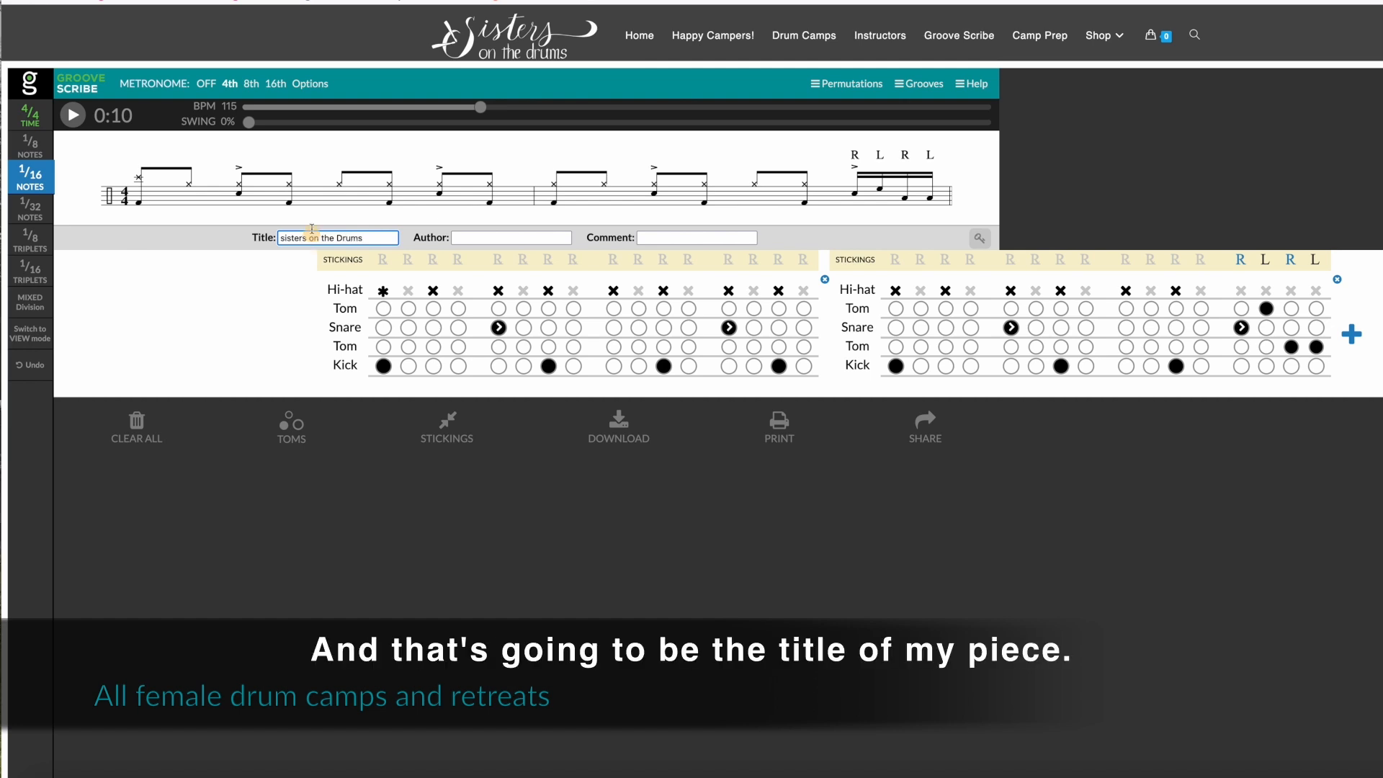
click(486, 237)
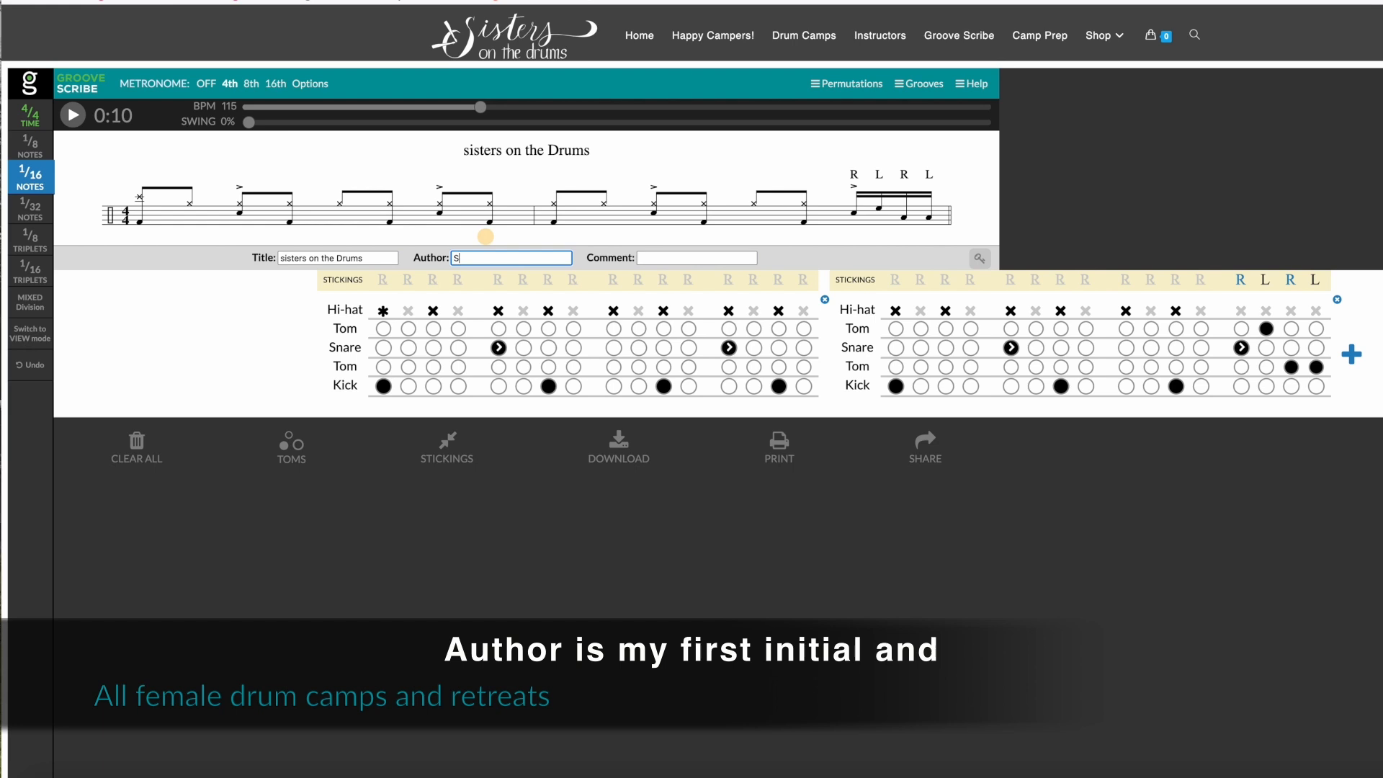
text(S. Luevano)
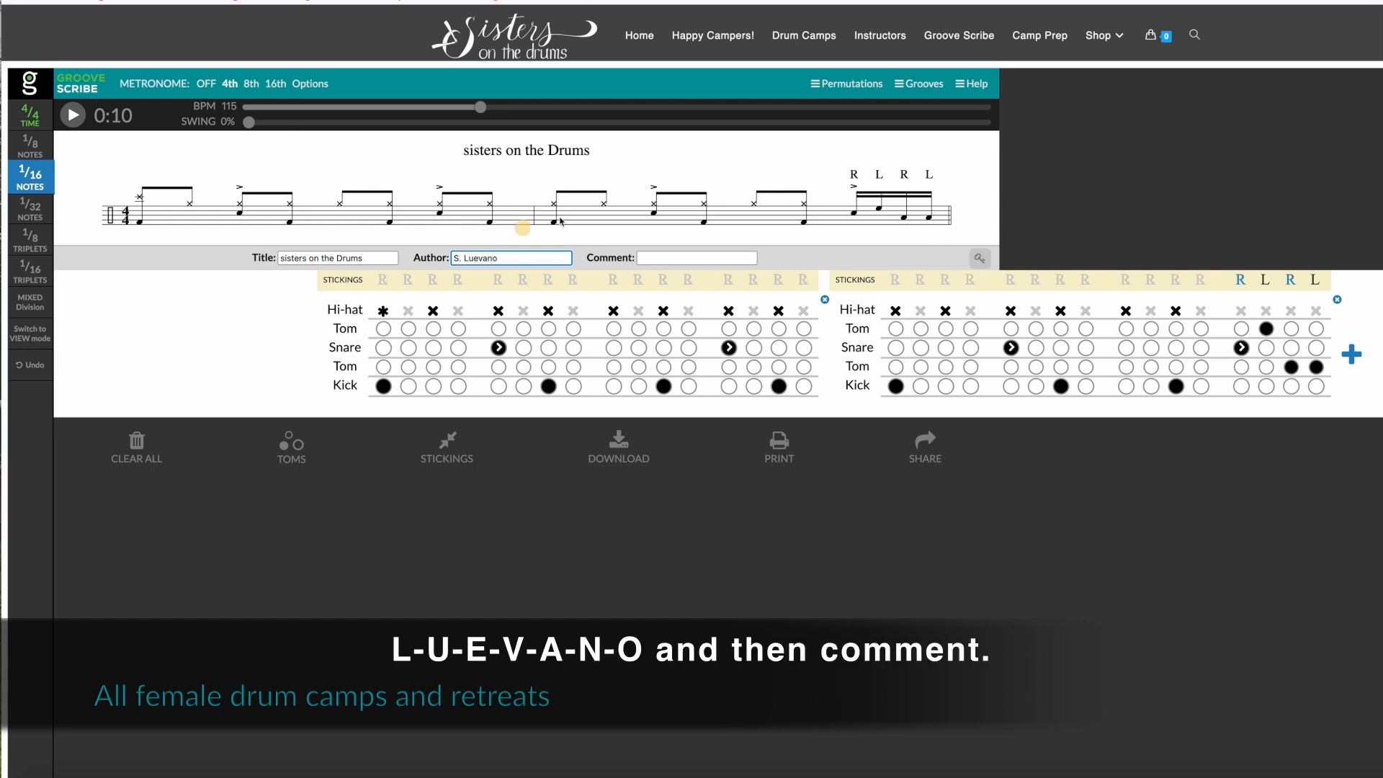
click(657, 258)
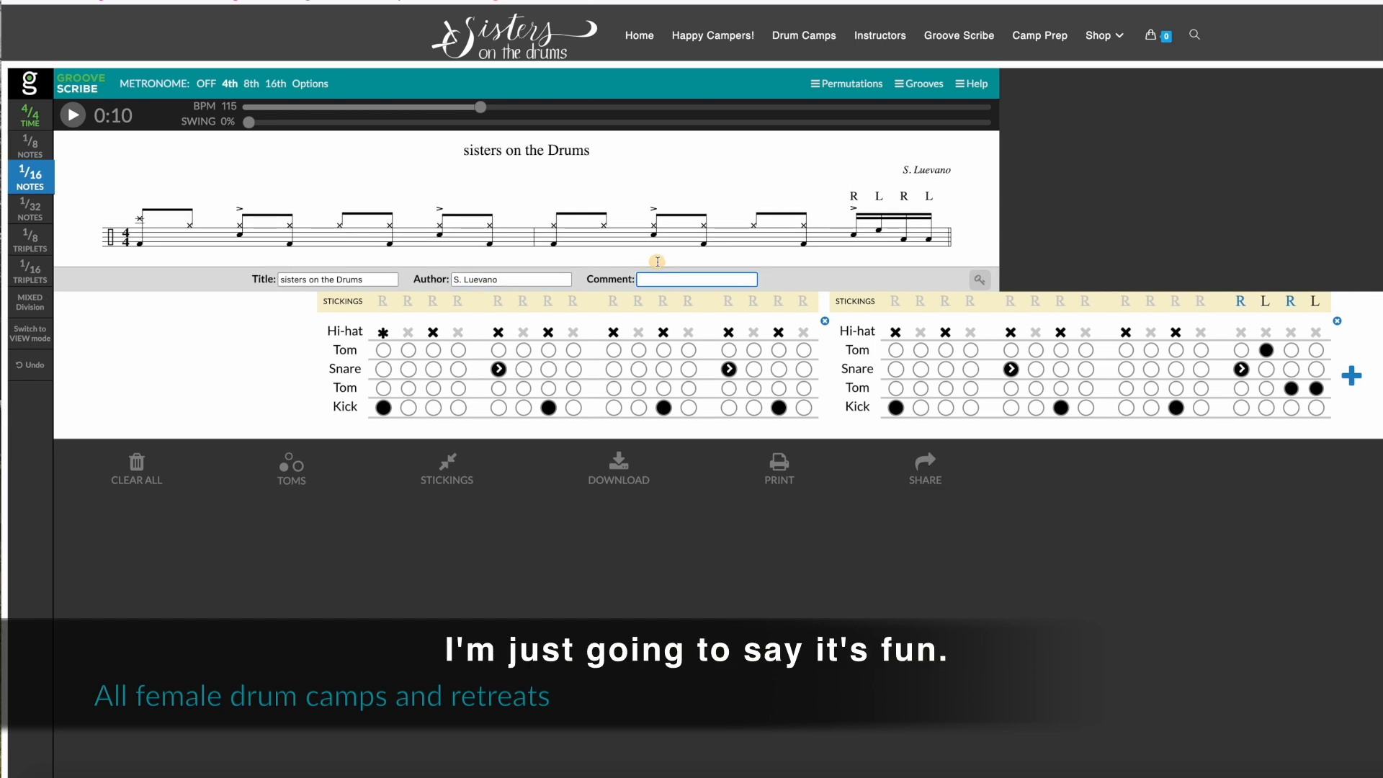
text(Fun!)
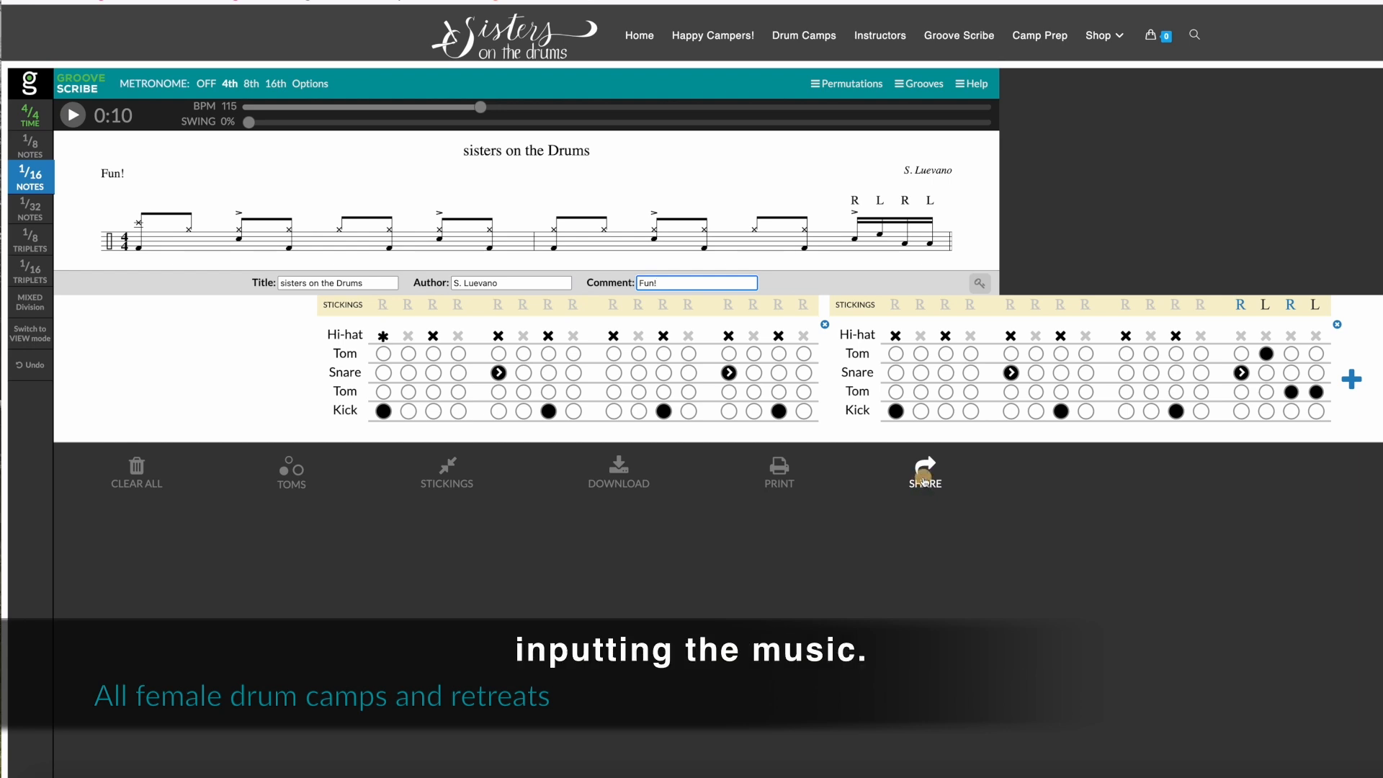
Step: Copy the groove's short share URL and open the print preview of the sheet music
click(924, 480)
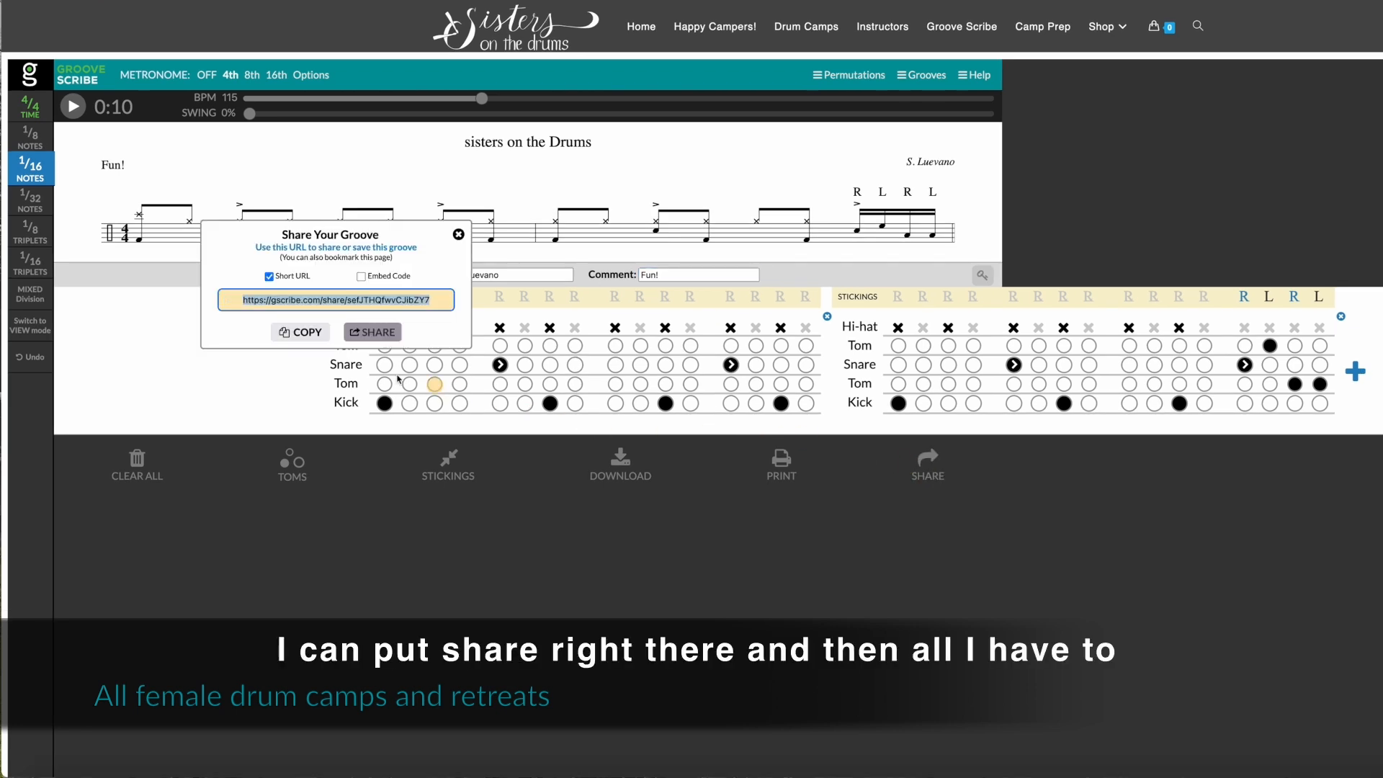
click(298, 334)
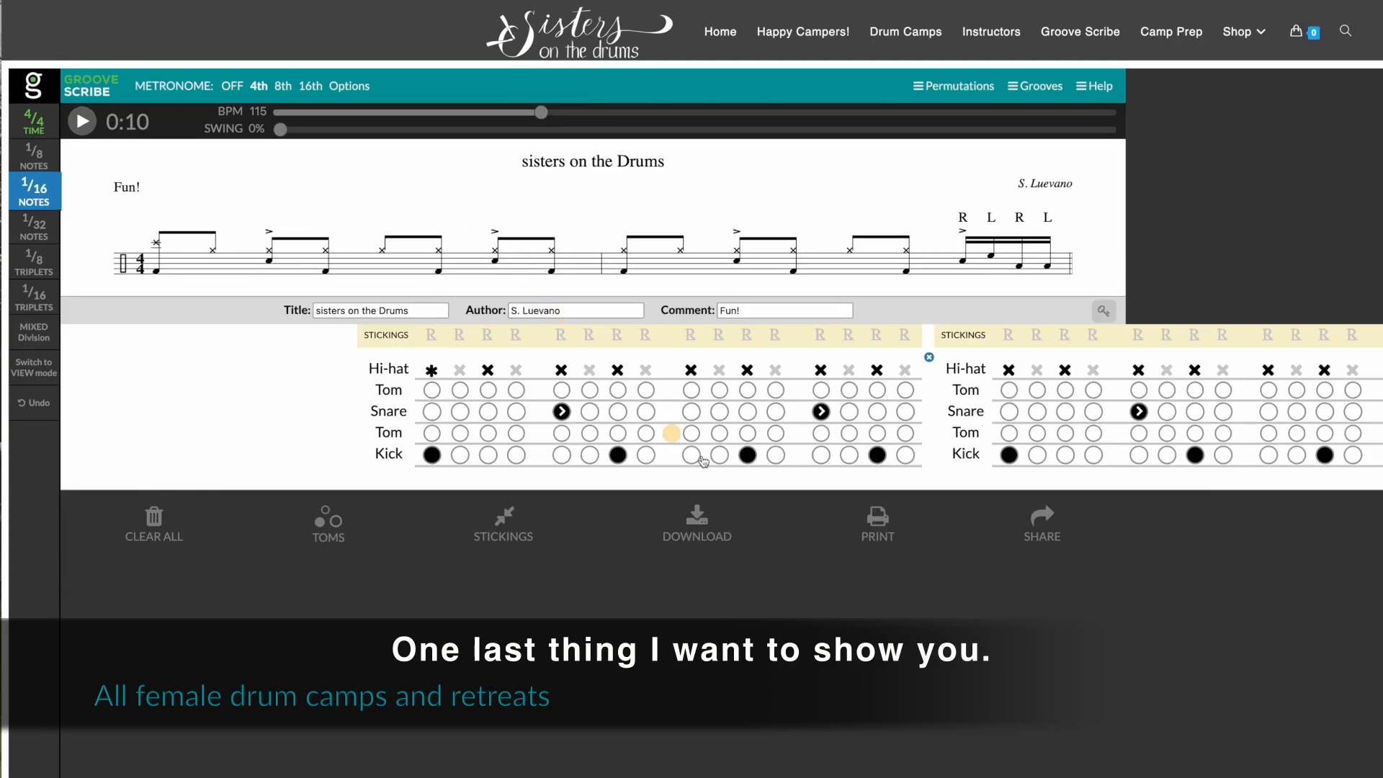
click(877, 539)
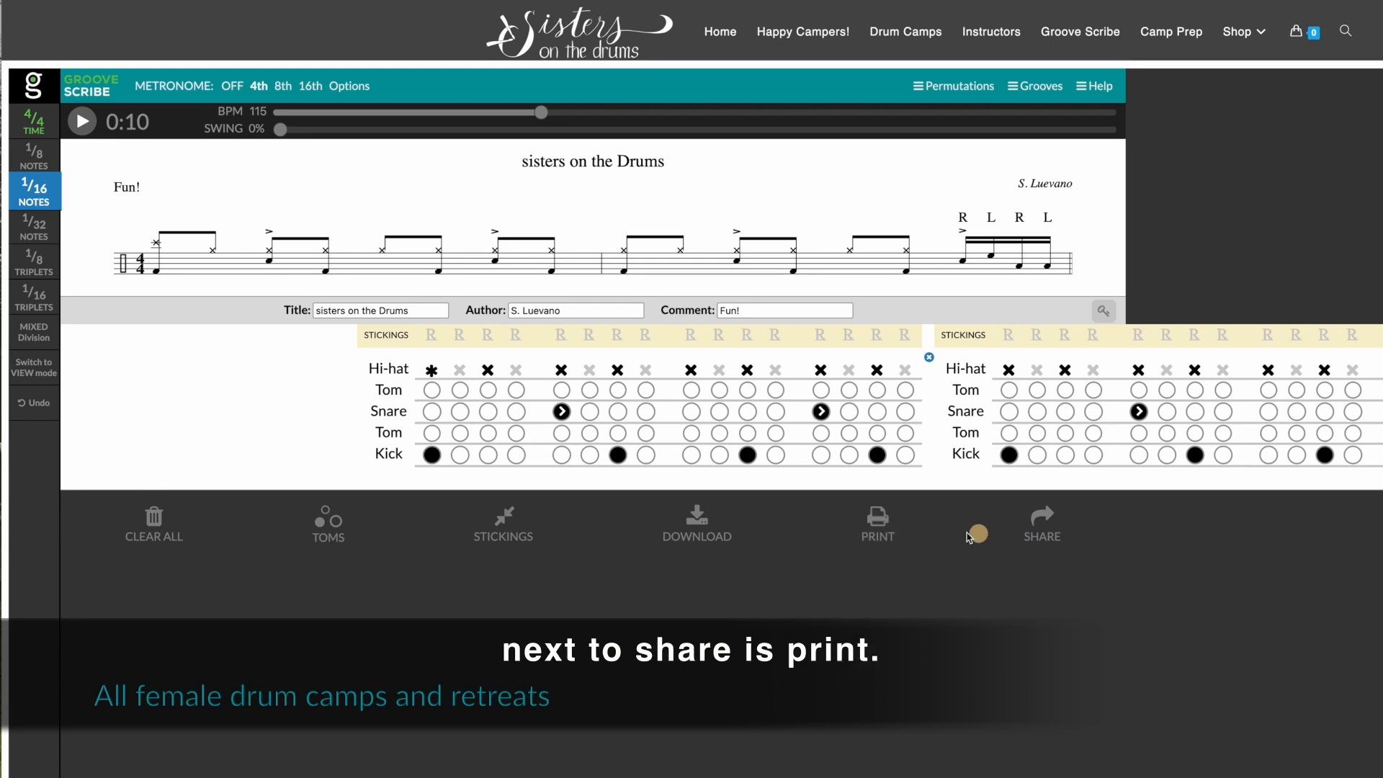
click(878, 529)
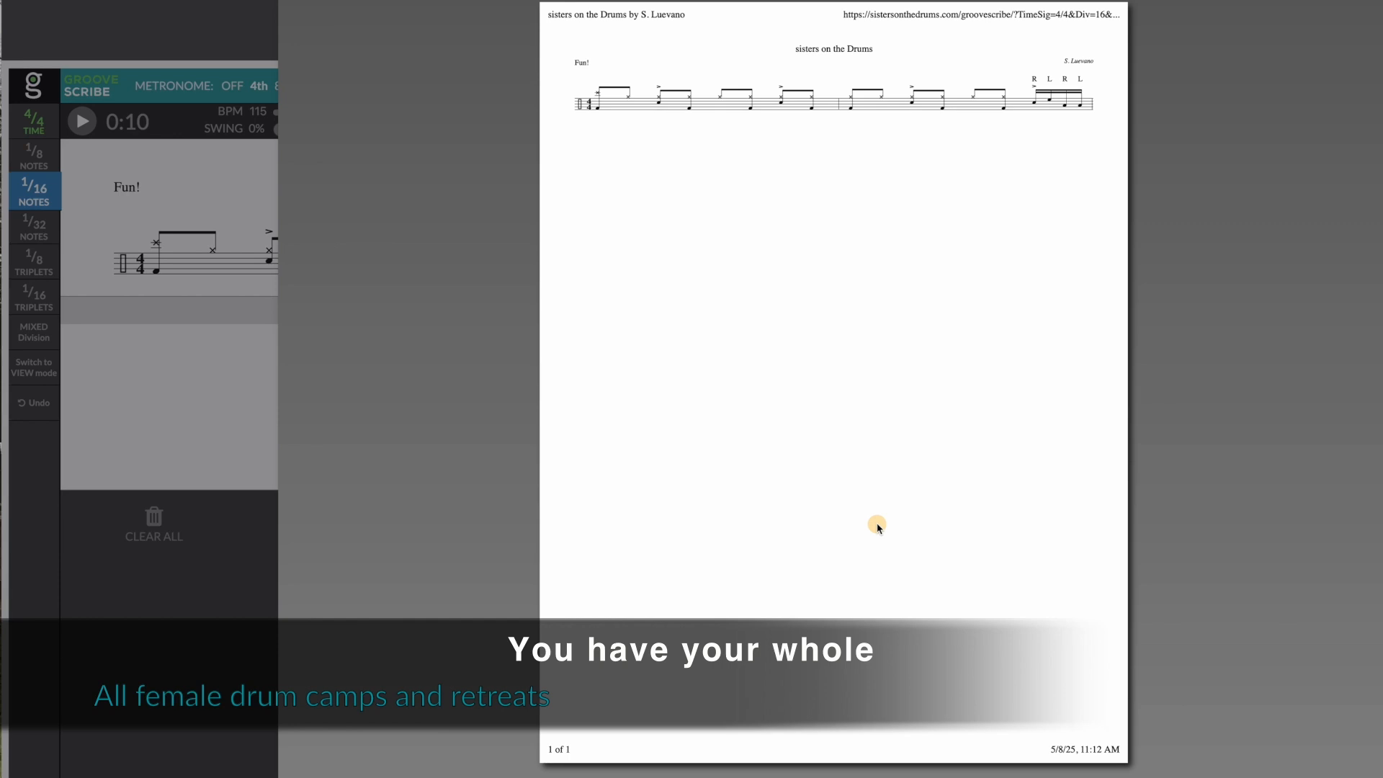